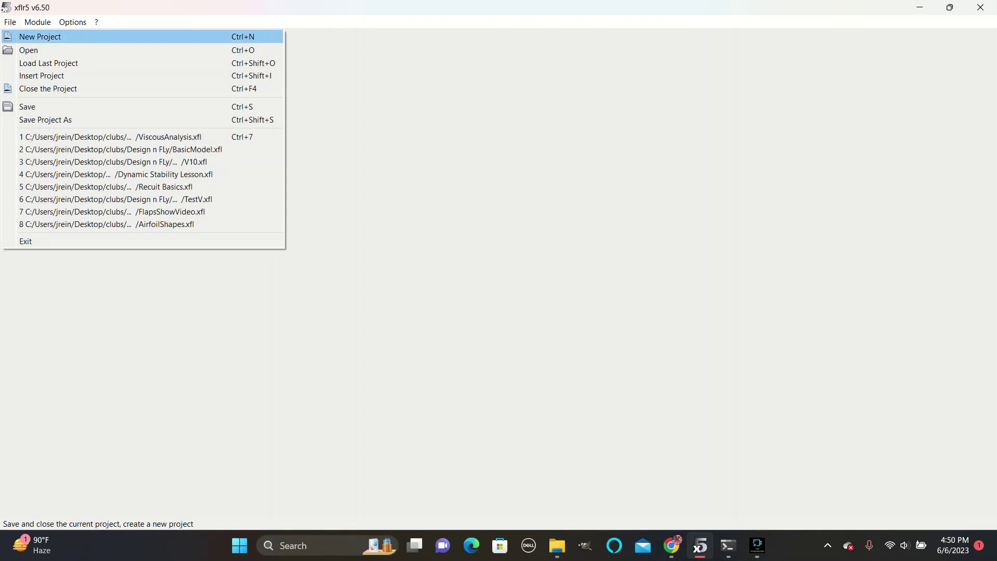
# Open the Direct Foil Design module.
pyautogui.press('Right')
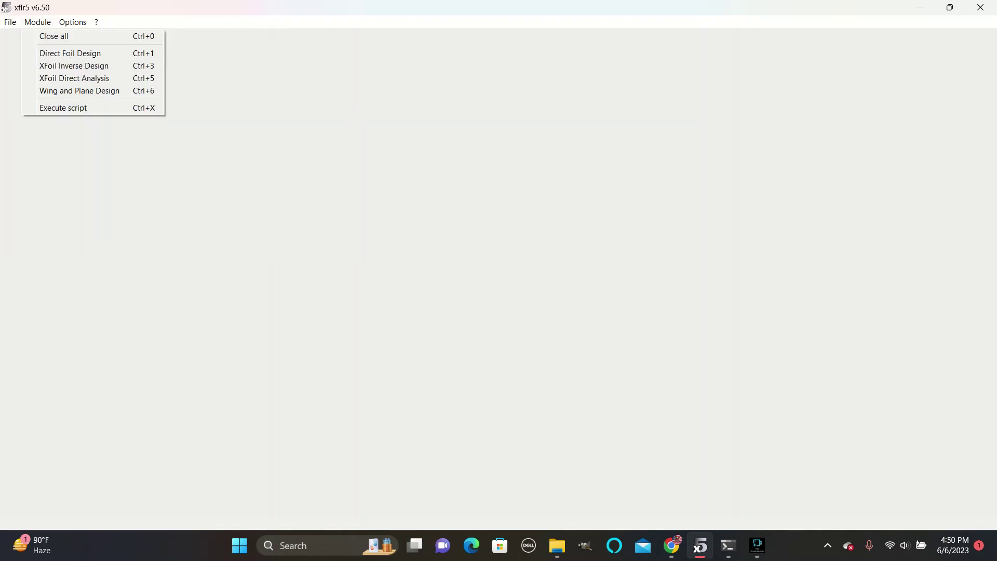
pyautogui.press('Down')
pyautogui.press('Down')
pyautogui.press('Return')
# Generate a NACA 2412 foil and accept the proposed foil name.
pyautogui.rightClick(334, 222)
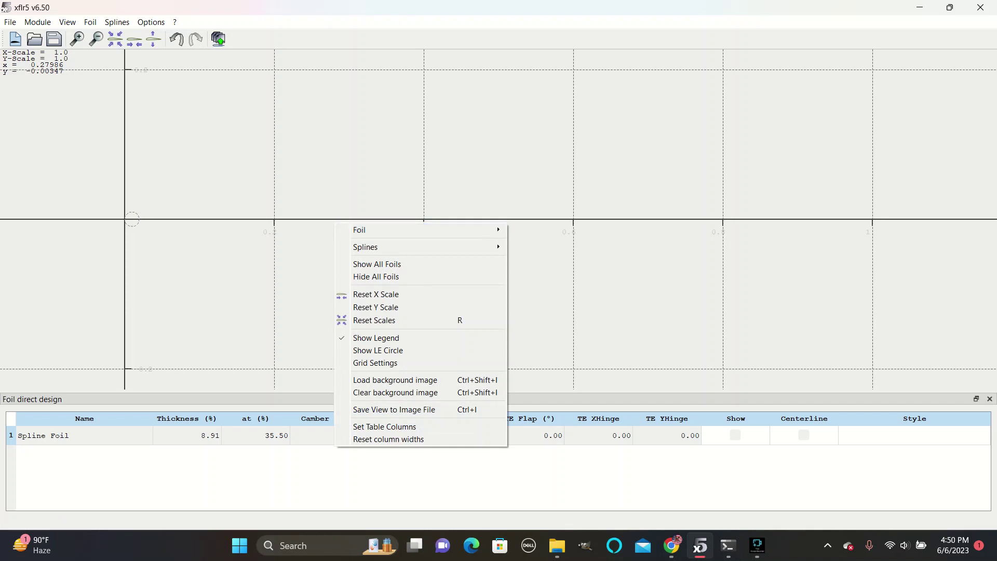
pyautogui.moveTo(359, 229)
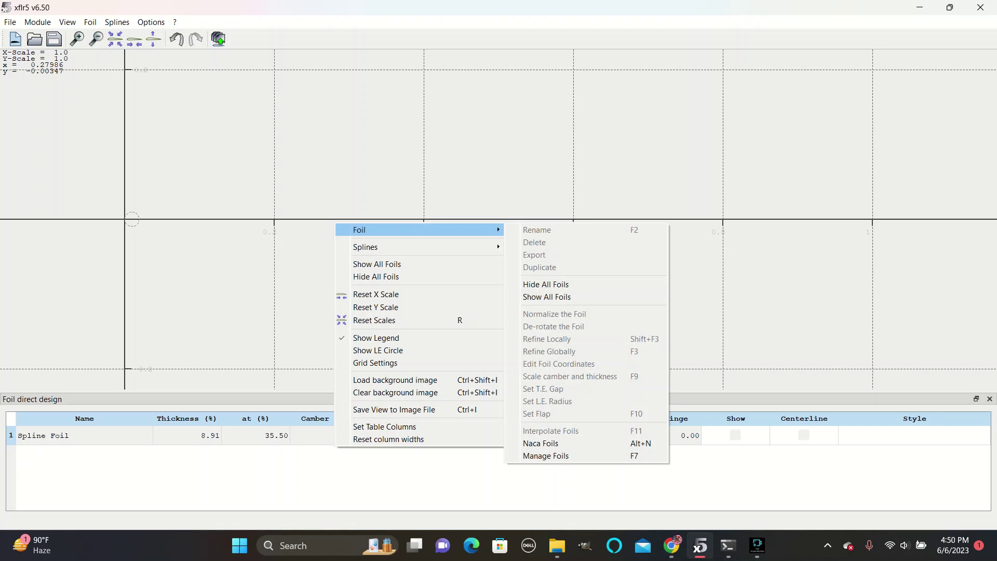
pyautogui.click(541, 443)
pyautogui.write('2412')
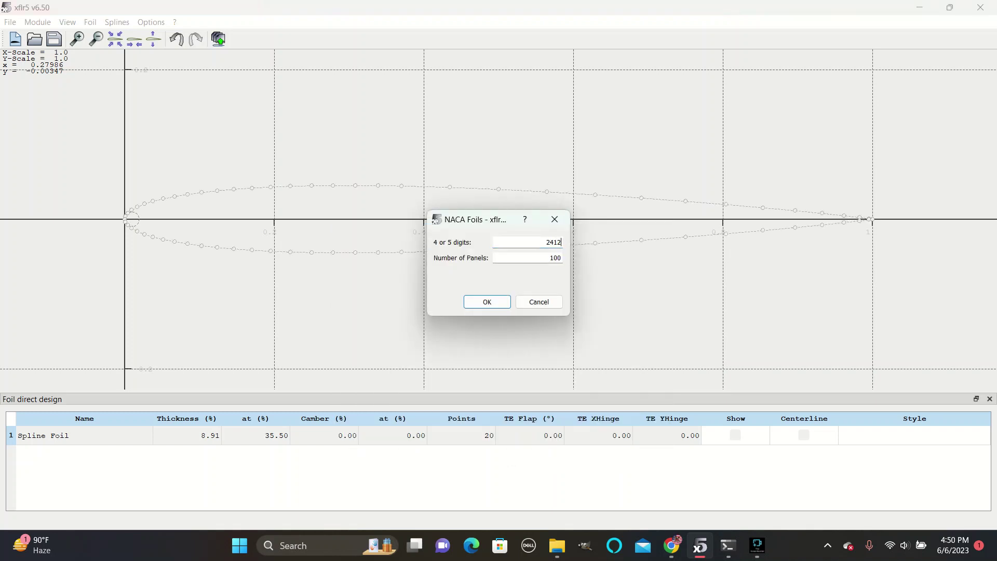
pyautogui.doubleClick(553, 243)
pyautogui.press('Return')
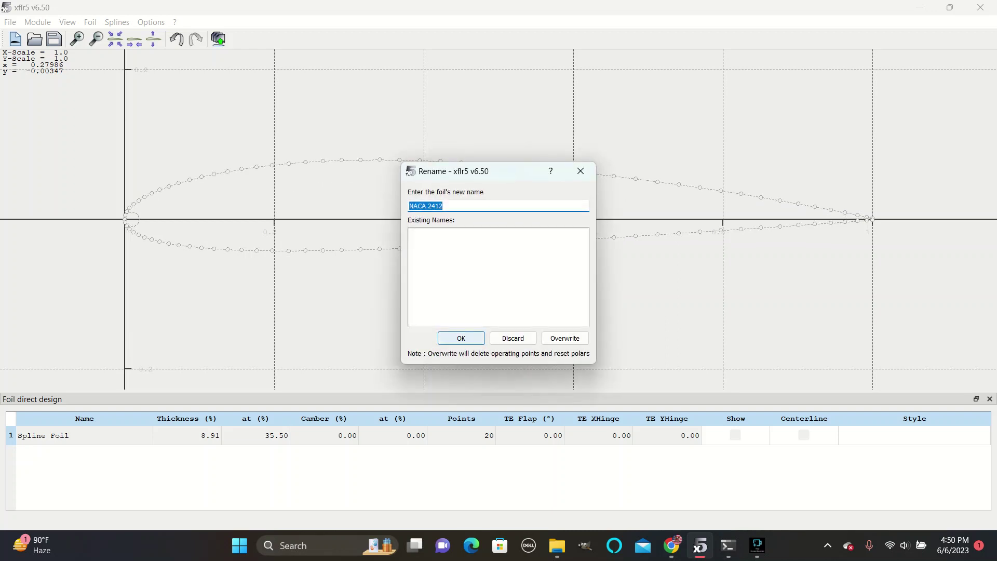
pyautogui.press('Return')
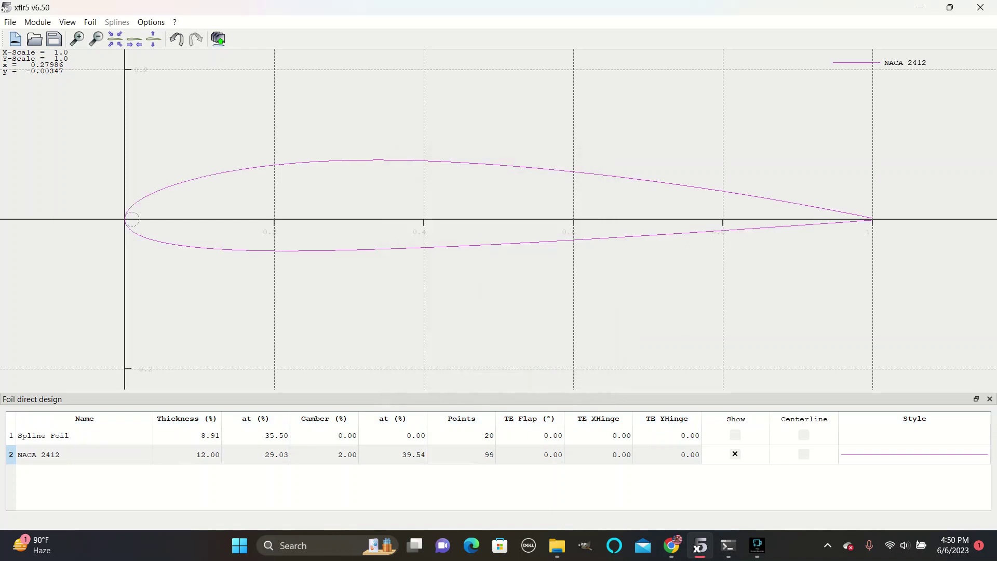
# Generate a second NACA foil with the digits 0010 and accept the proposed foil name.
pyautogui.rightClick(375, 233)
pyautogui.press('Escape')
pyautogui.rightClick(431, 235)
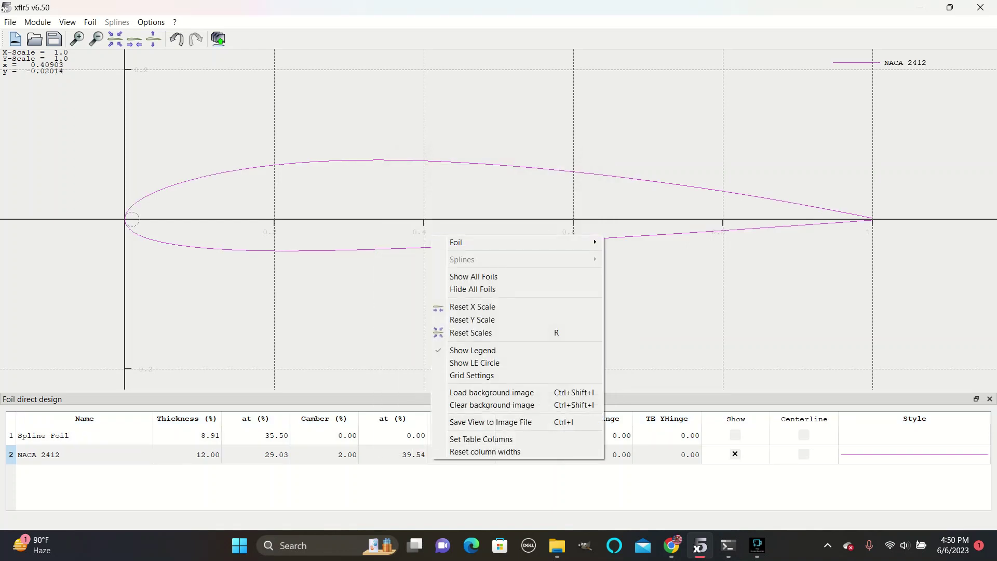
pyautogui.moveTo(519, 242)
pyautogui.click(628, 455)
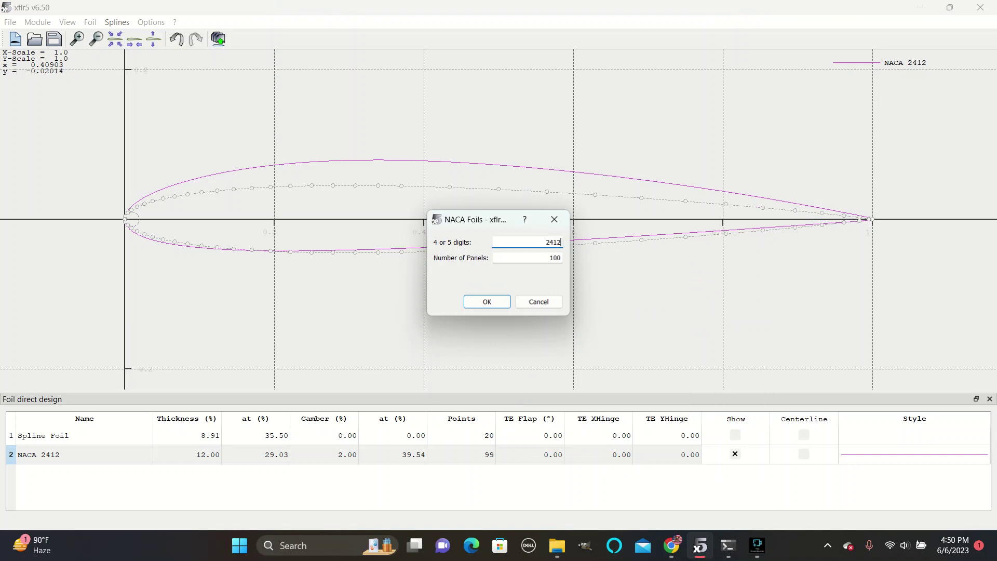
pyautogui.moveTo(545, 242); pyautogui.dragTo(550, 242)
pyautogui.press('Delete')
pyautogui.press('Delete')
pyautogui.press('Delete')
pyautogui.press('Delete')
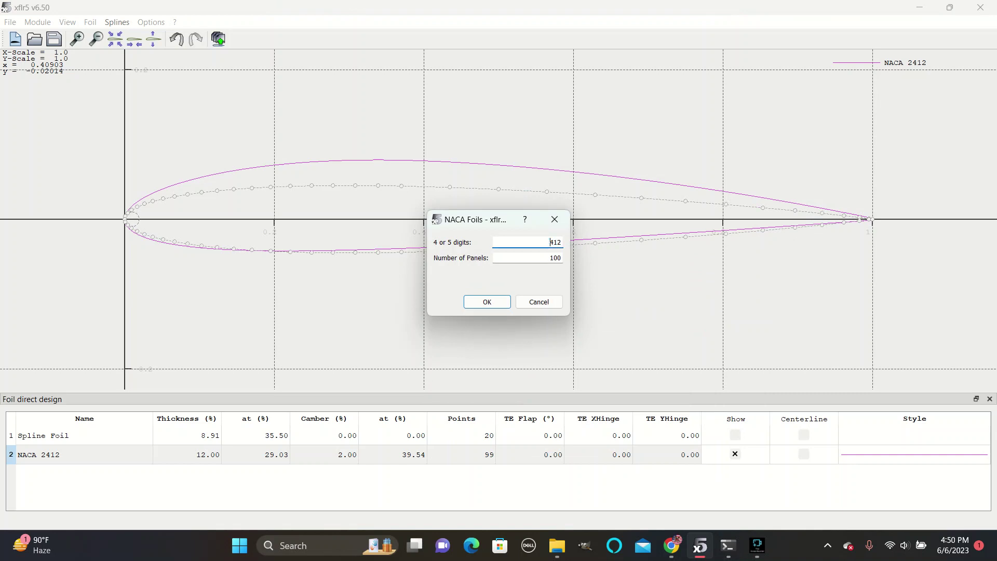
pyautogui.write('0010')
pyautogui.press('Return')
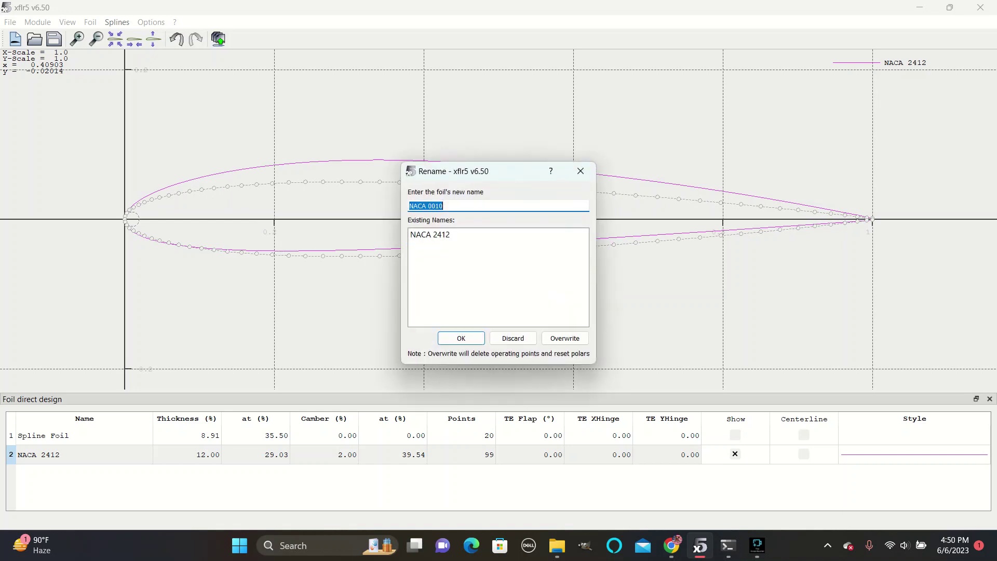
pyautogui.press('Return')
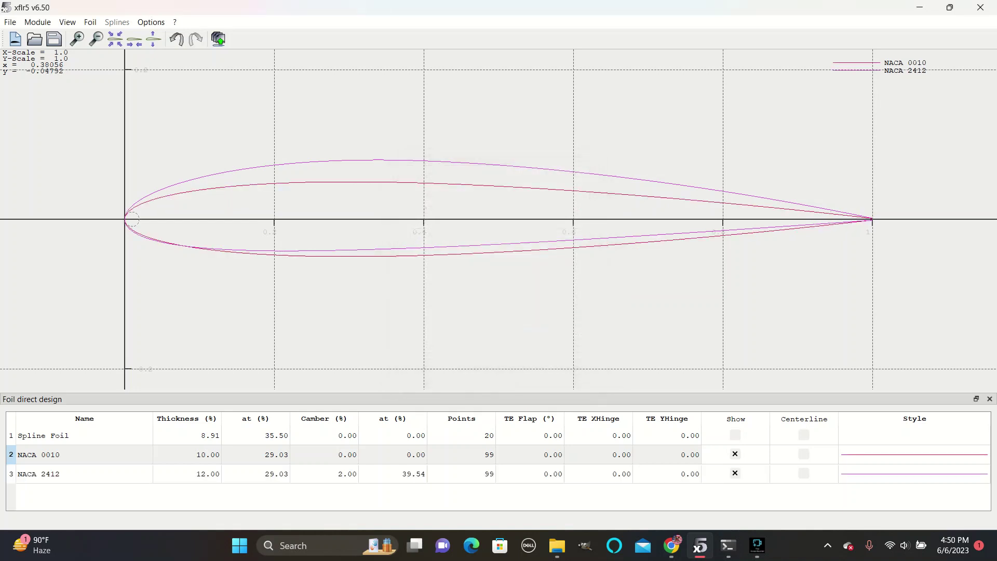
# Switch to the Wing and Plane Design module and show the 3D view.
pyautogui.click(37, 21)
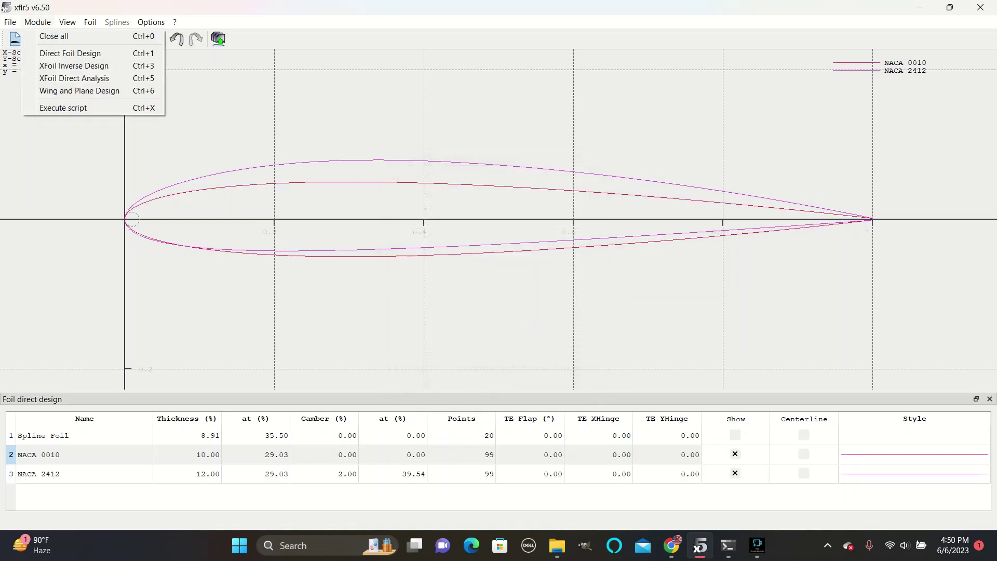
pyautogui.click(78, 89)
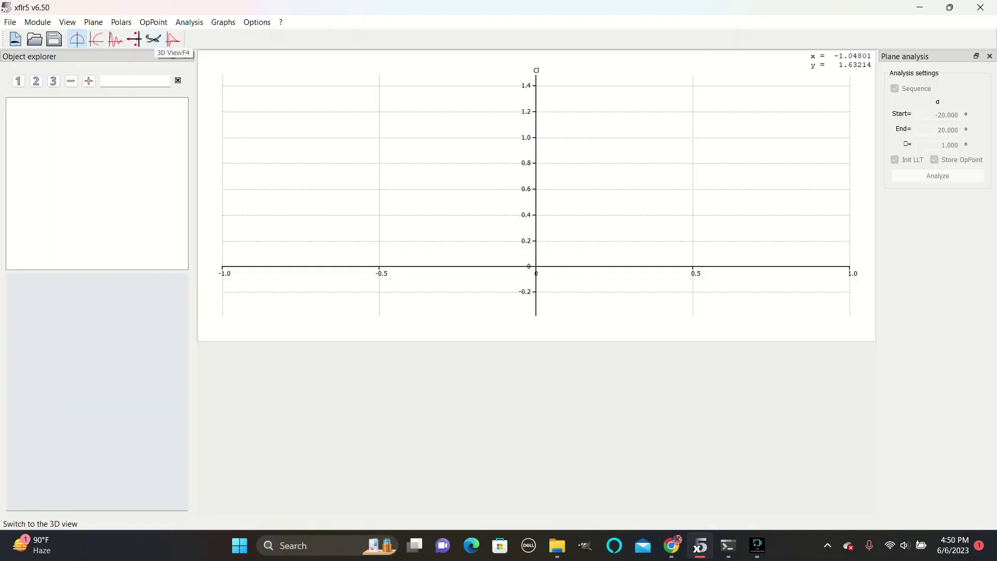
pyautogui.click(153, 39)
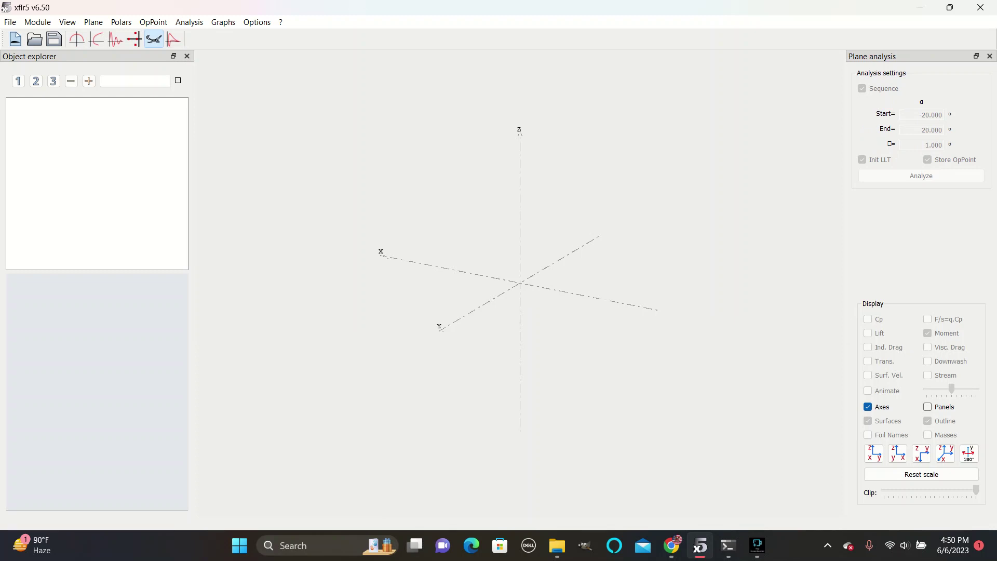
# Define a new plane and name it V1, leaving its description empty.
pyautogui.click(94, 21)
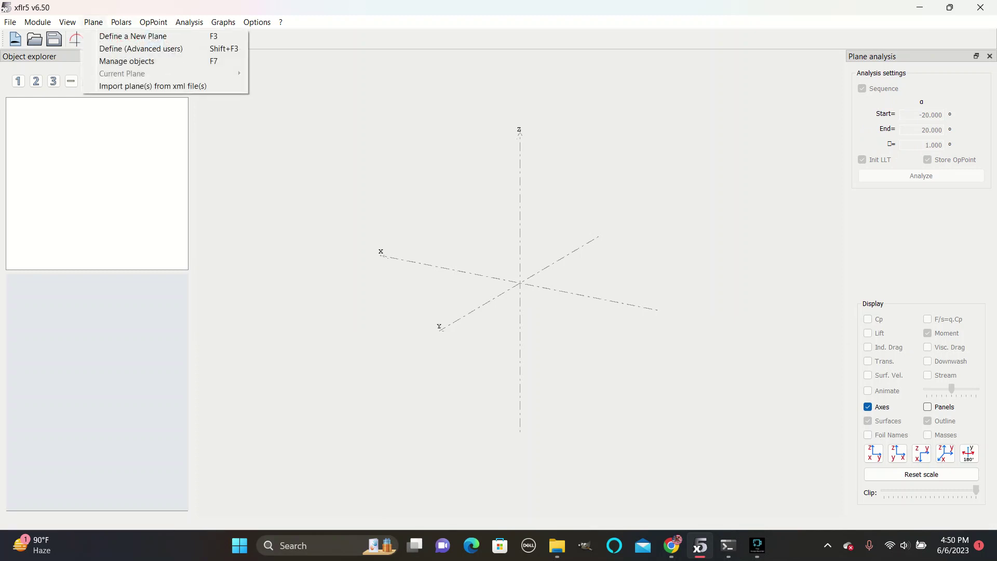
pyautogui.click(133, 35)
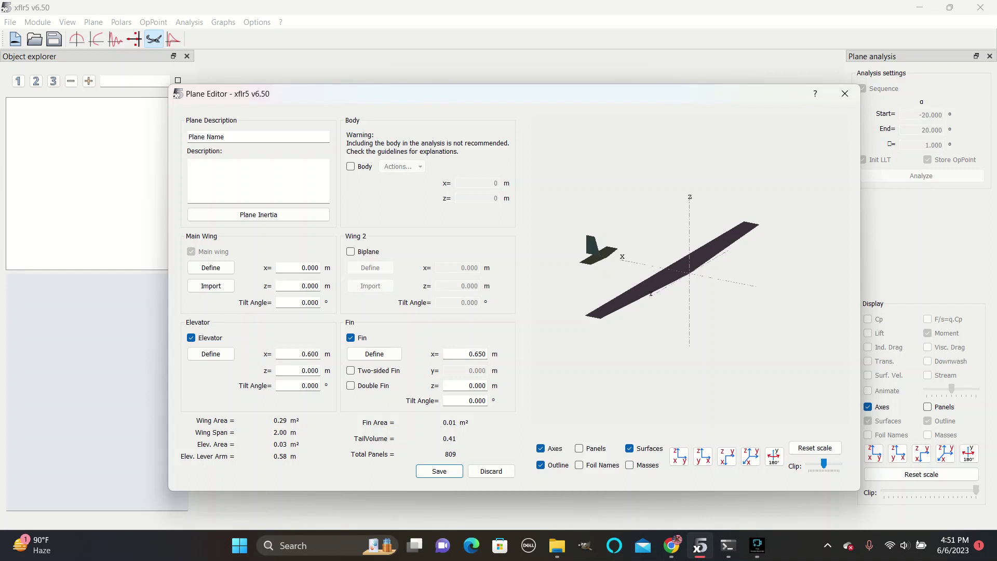
pyautogui.write('V')
pyautogui.press('BackSpace')
pyautogui.press('BackSpace')
pyautogui.press('BackSpace')
pyautogui.press('BackSpace')
pyautogui.press('BackSpace')
pyautogui.press('BackSpace')
pyautogui.press('BackSpace')
pyautogui.press('BackSpace')
pyautogui.press('BackSpace')
pyautogui.press('BackSpace')
pyautogui.press('BackSpace')
pyautogui.write('V10')
pyautogui.click(190, 165)
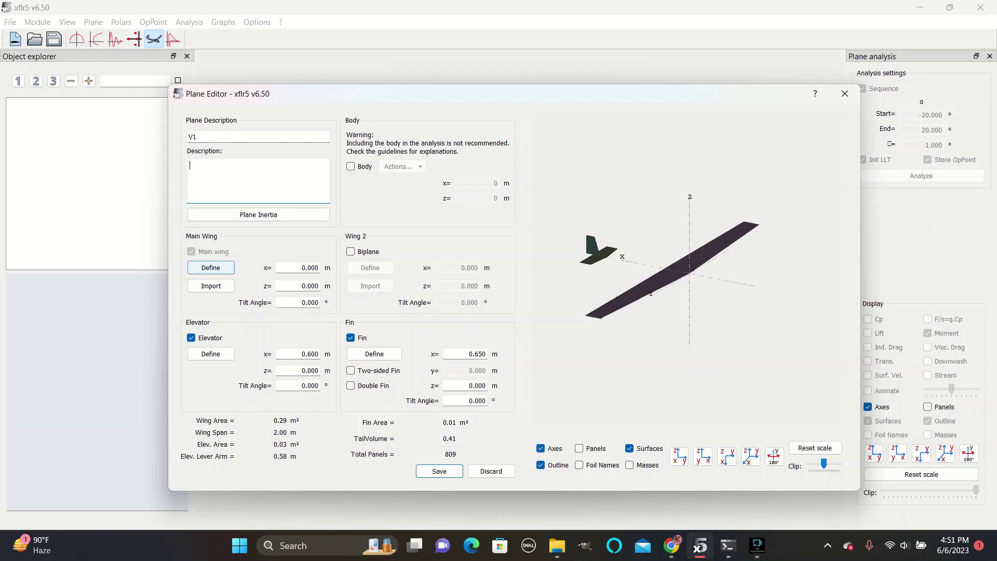
# Open the main wing's definition and assign the NACA 2412 foil to both sections.
pyautogui.click(211, 268)
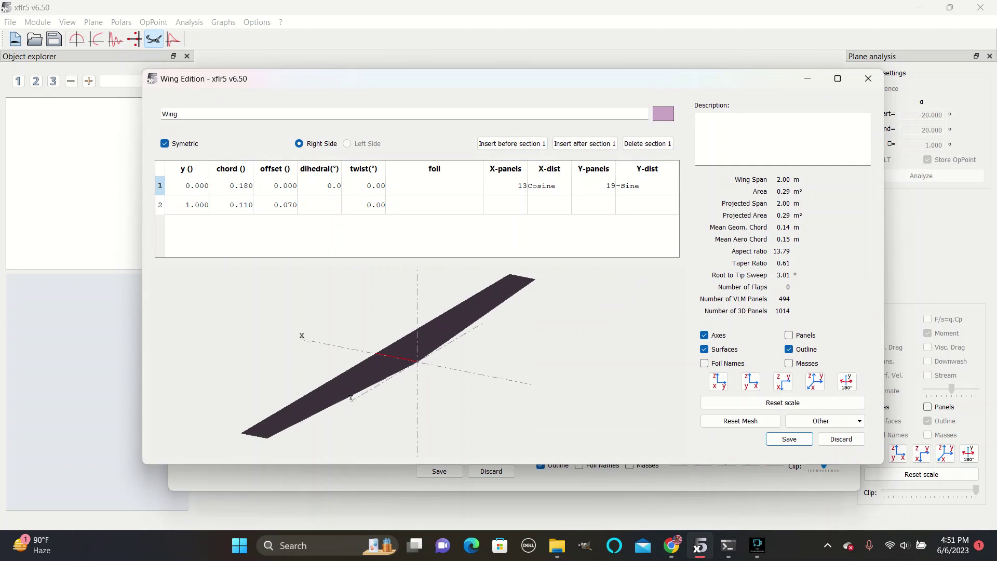
pyautogui.click(421, 184)
pyautogui.click(421, 182)
pyautogui.click(419, 203)
pyautogui.click(419, 203)
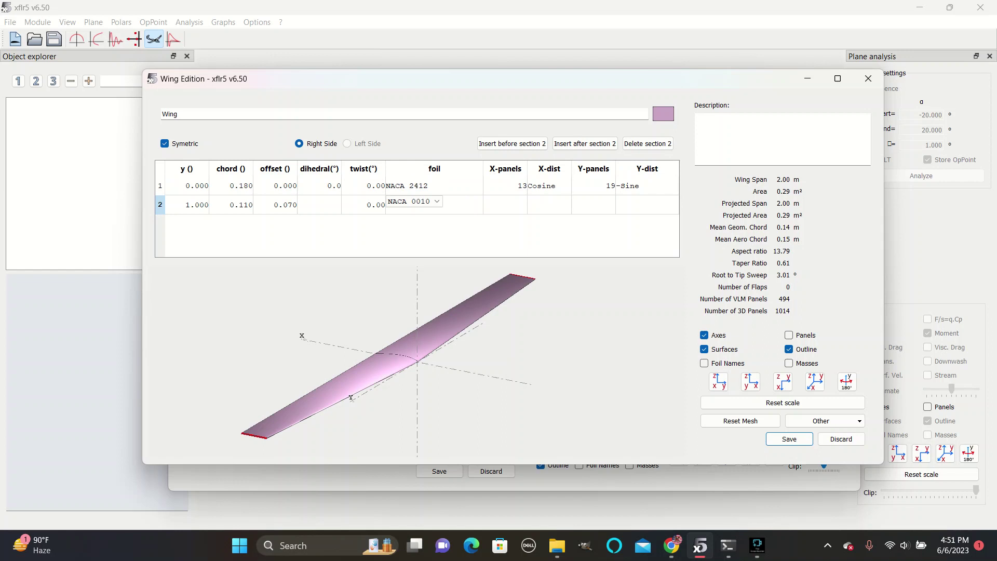
pyautogui.click(419, 202)
pyautogui.click(417, 221)
pyautogui.press('Return')
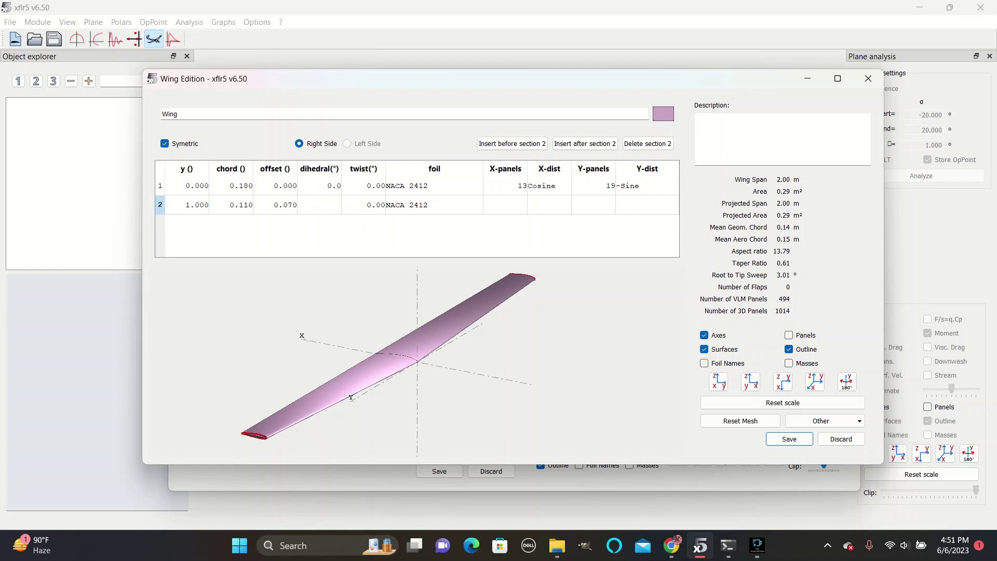
# Set the spanwise y position of the main wing's tip section to 0.8 m.
pyautogui.click(188, 205)
pyautogui.write('.8')
pyautogui.press('Return')
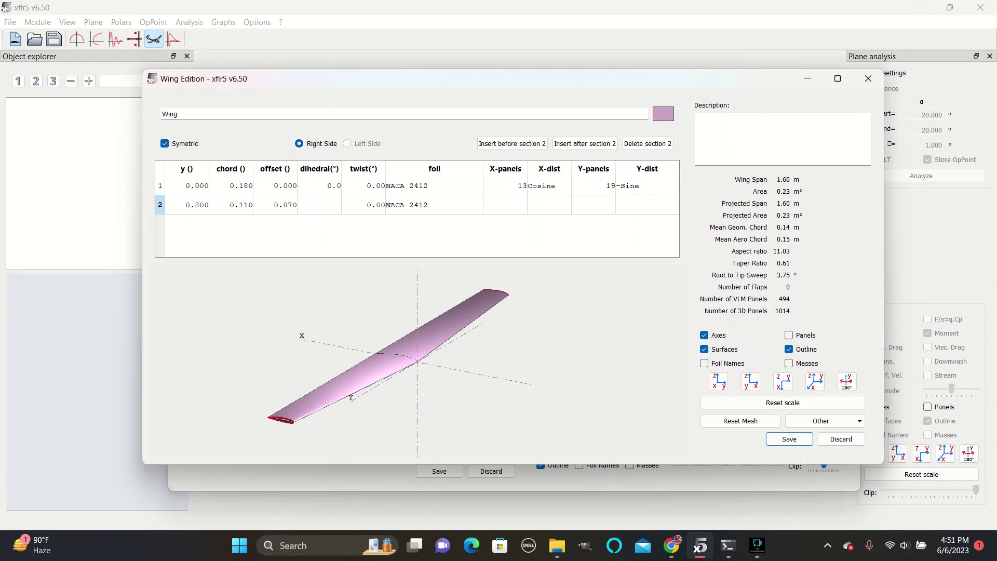
# Set the main wing's root chord to 0.24 m and its tip chord to 0.22 m.
pyautogui.click(231, 185)
pyautogui.write('.')
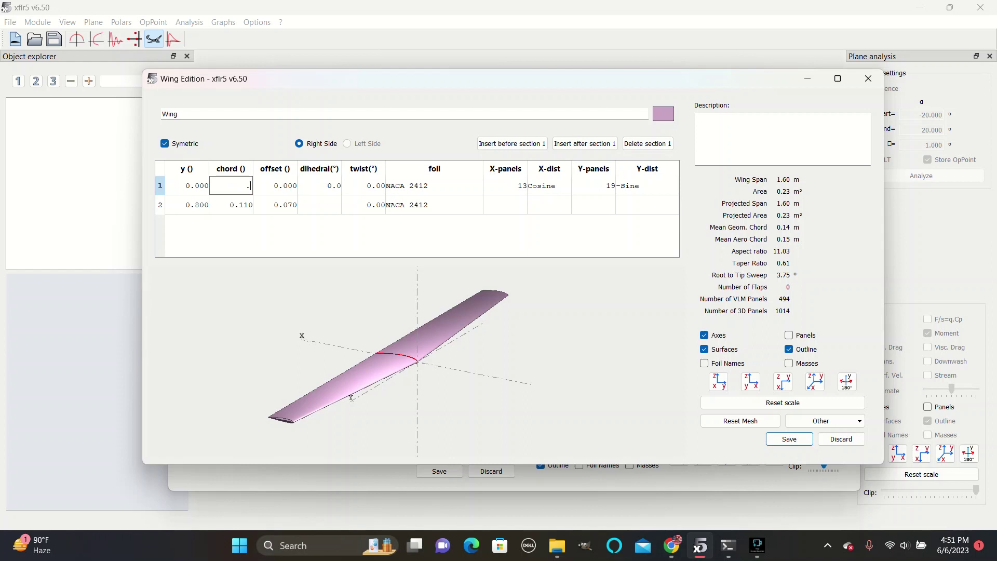
pyautogui.write('24')
pyautogui.press('Return')
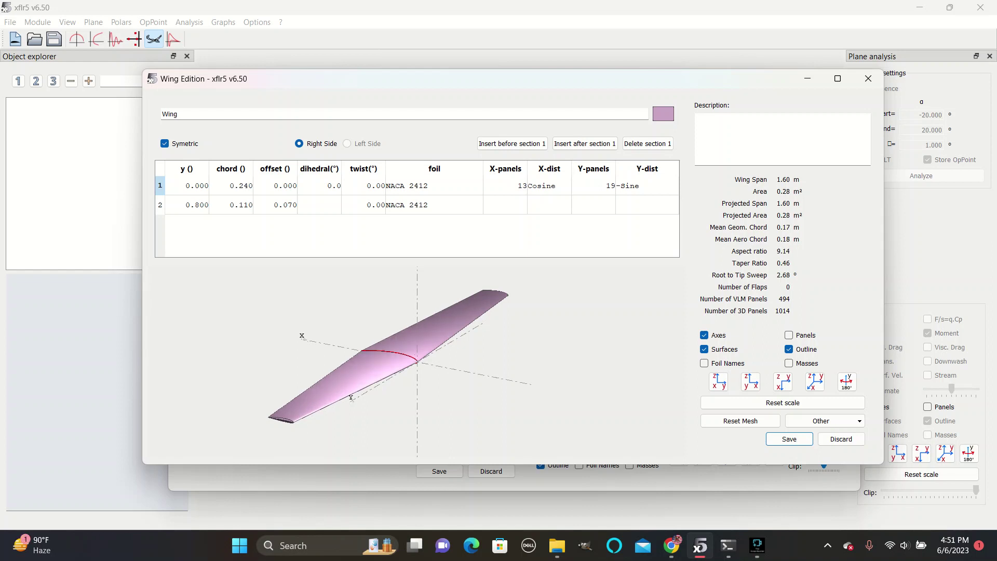
pyautogui.click(232, 205)
pyautogui.write('.22')
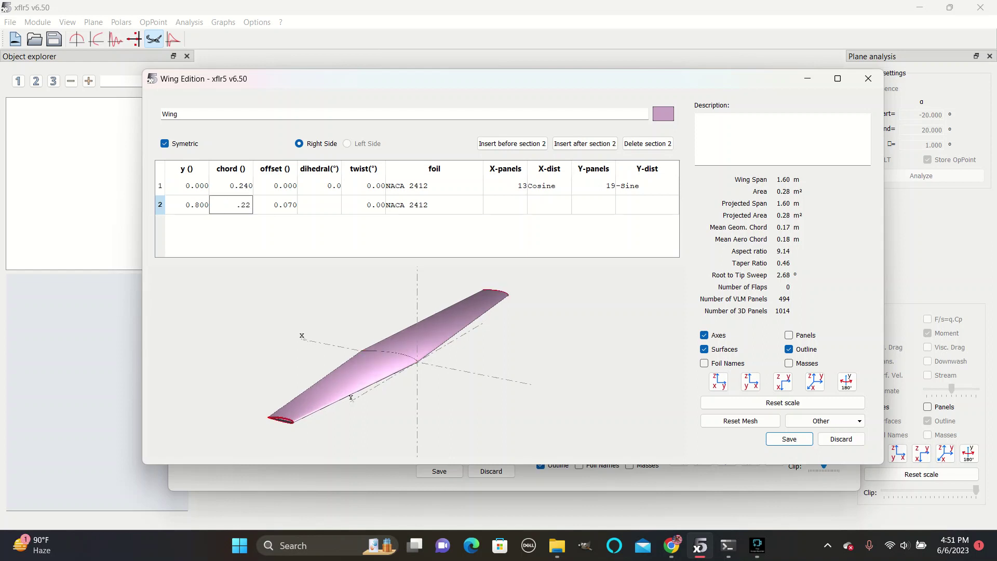
pyautogui.press('Return')
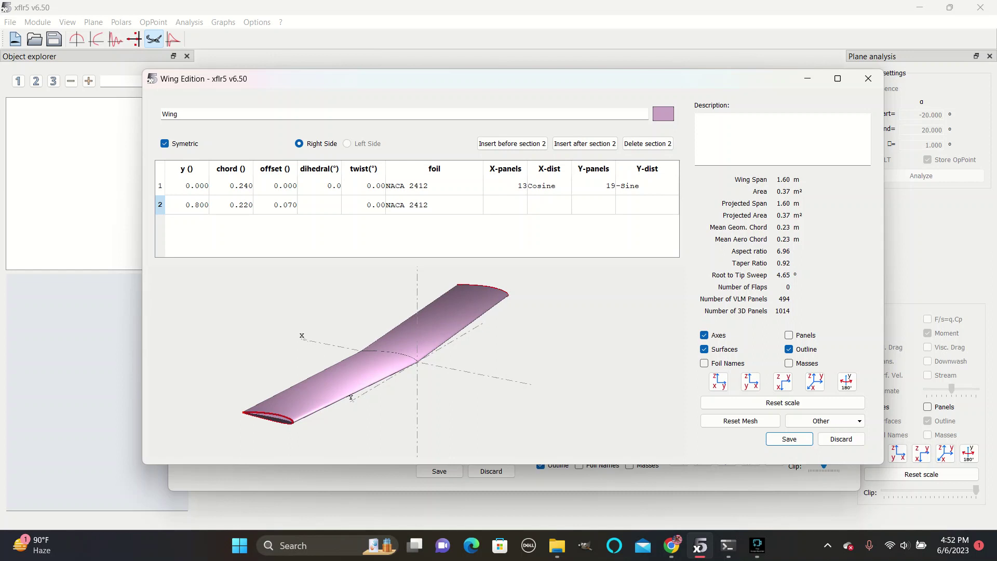
# Try tip section offsets of 0.2 m and 0 m to compare the wing's sweep.
pyautogui.moveTo(382, 329); pyautogui.dragTo(388, 416)
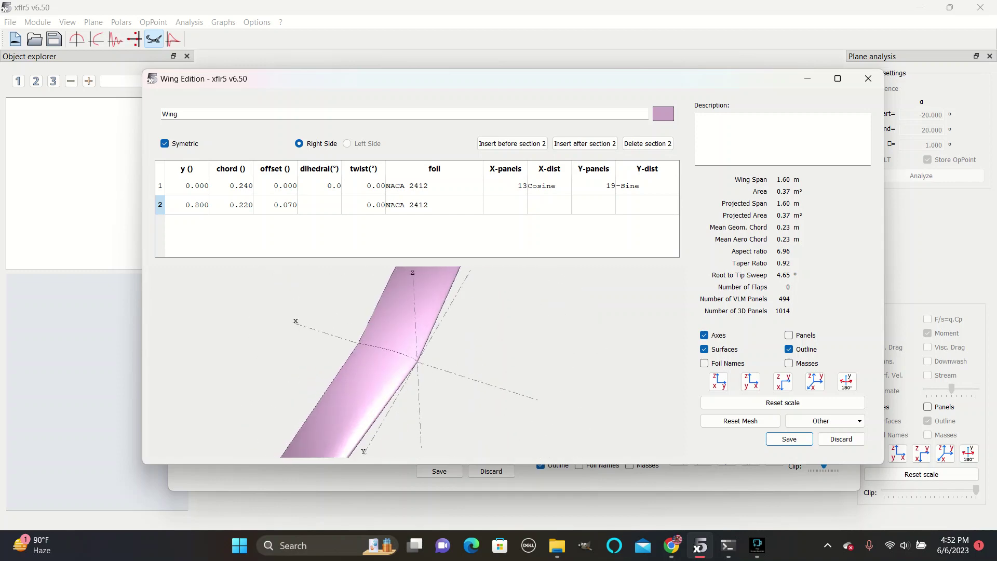
pyautogui.scroll(-3, 369, 442)
pyautogui.moveTo(365, 450); pyautogui.dragTo(390, 297)
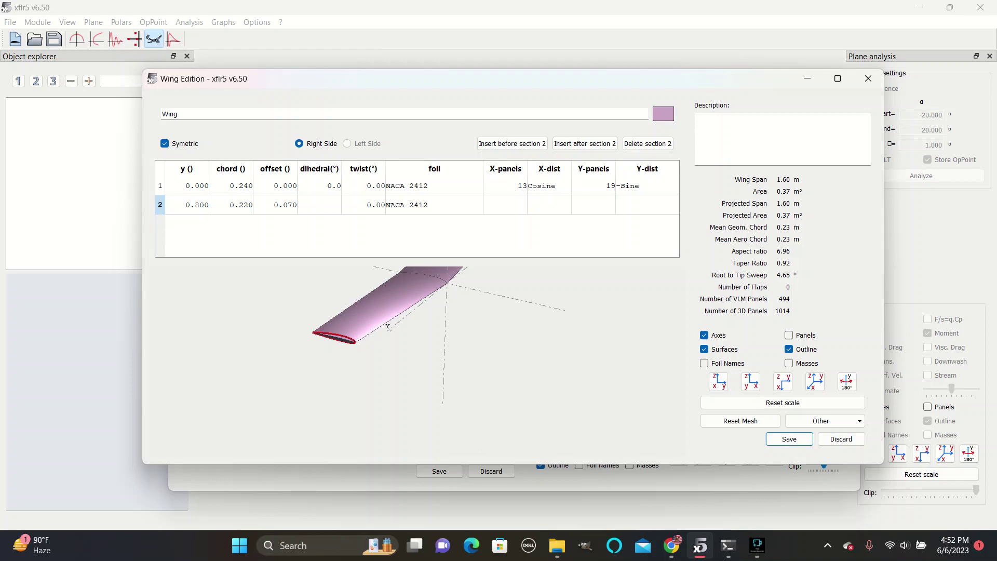
pyautogui.click(231, 205)
pyautogui.press('Tab')
pyautogui.moveTo(362, 327); pyautogui.dragTo(366, 377)
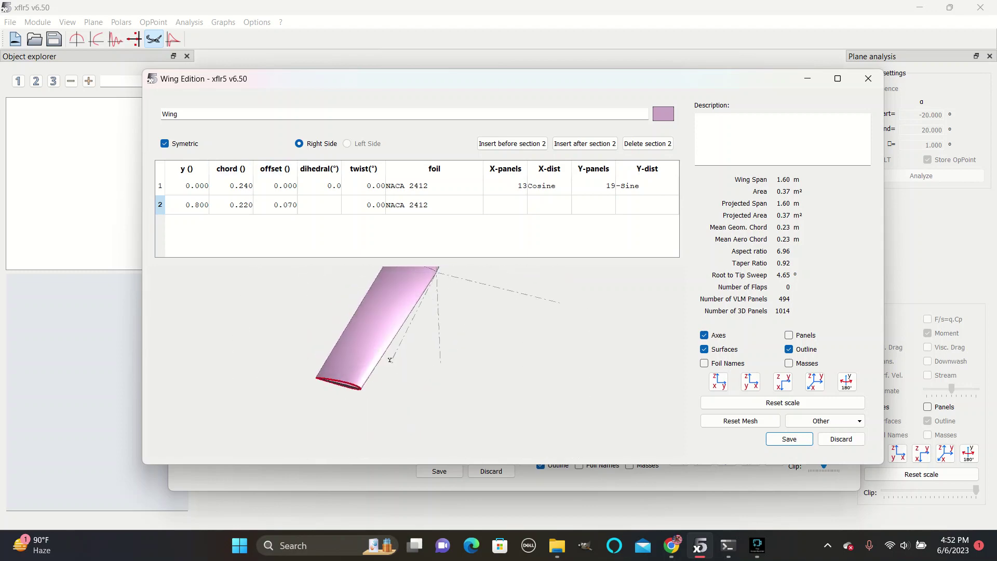
pyautogui.click(276, 205)
pyautogui.write('.2')
pyautogui.press('Return')
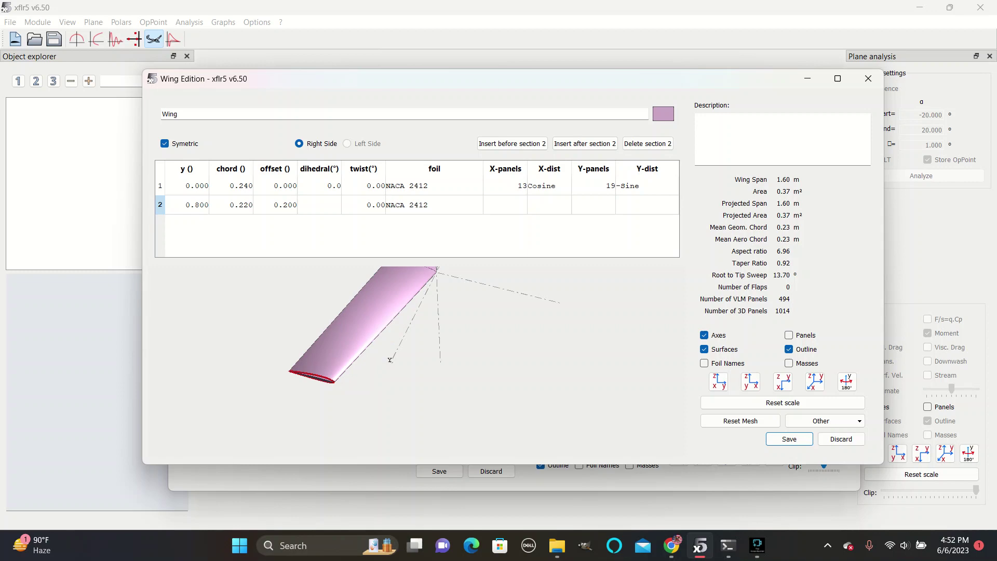
pyautogui.click(276, 205)
pyautogui.write('0')
pyautogui.press('Return')
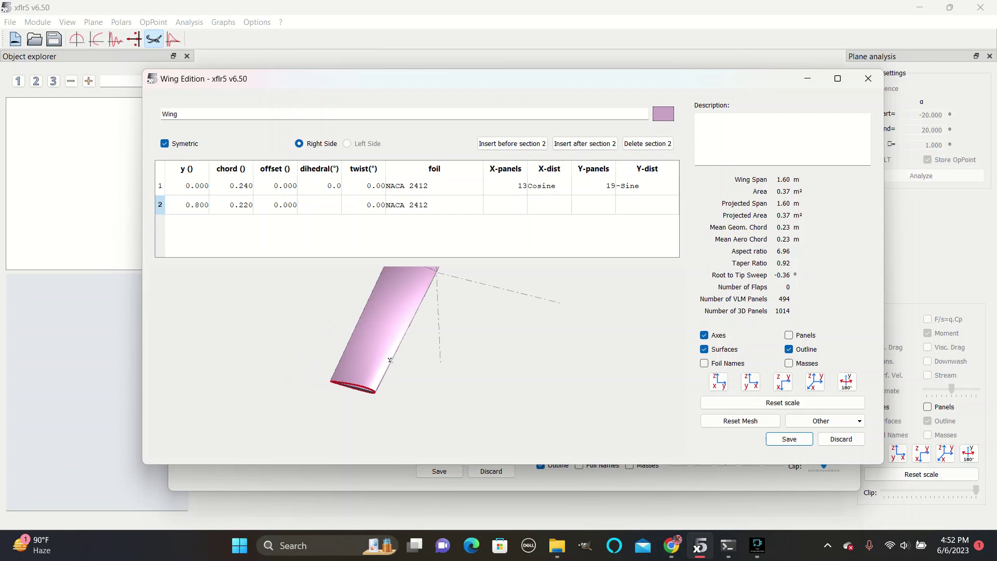
# Set the main wing's tip section offset to 0.02 m.
pyautogui.doubleClick(275, 204)
pyautogui.write('0.02')
pyautogui.press('Return')
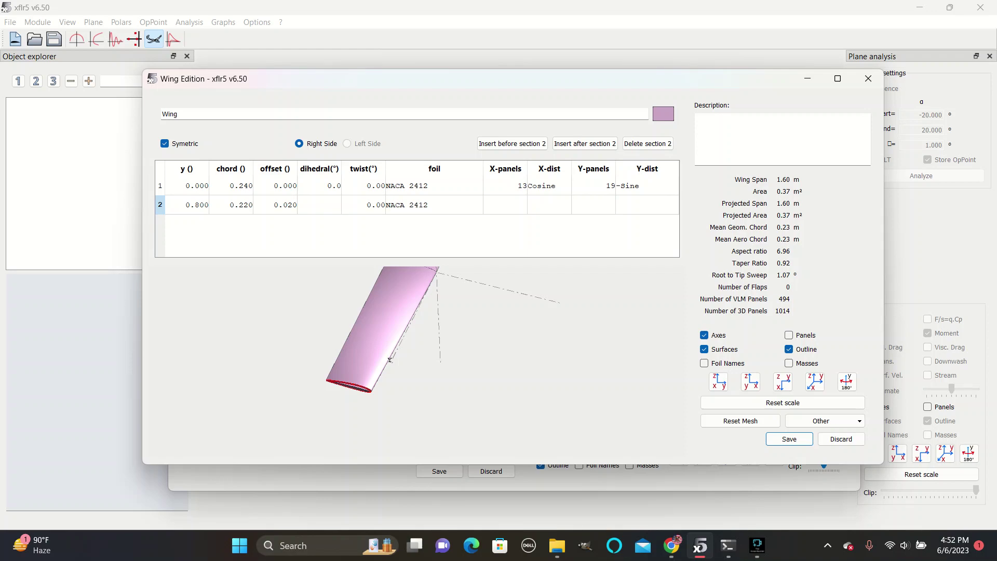
# Try a dihedral angle of 4° on the main wing's root section.
pyautogui.scroll(-1, 408, 364)
pyautogui.moveTo(420, 302); pyautogui.dragTo(411, 289)
pyautogui.click(754, 404)
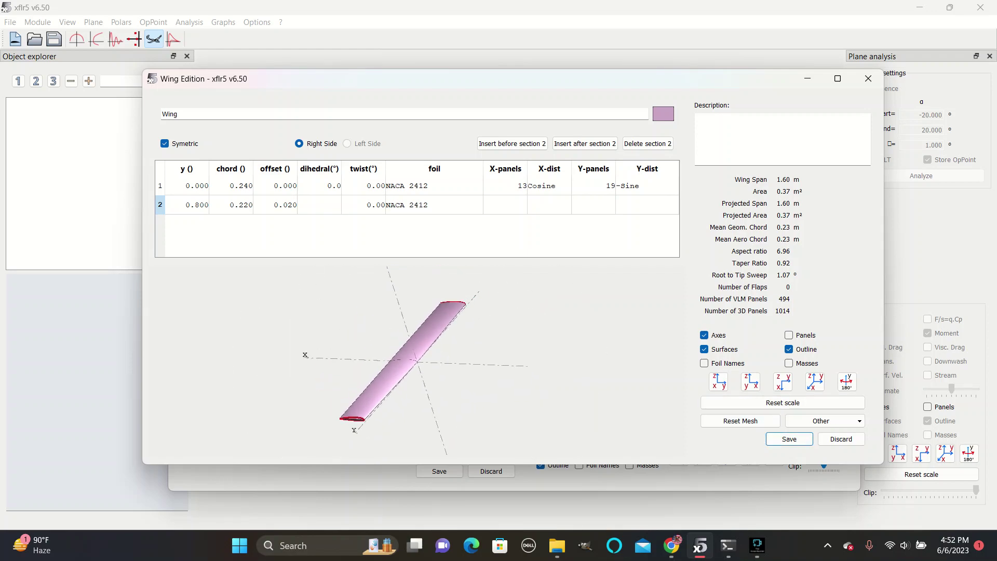
pyautogui.click(319, 186)
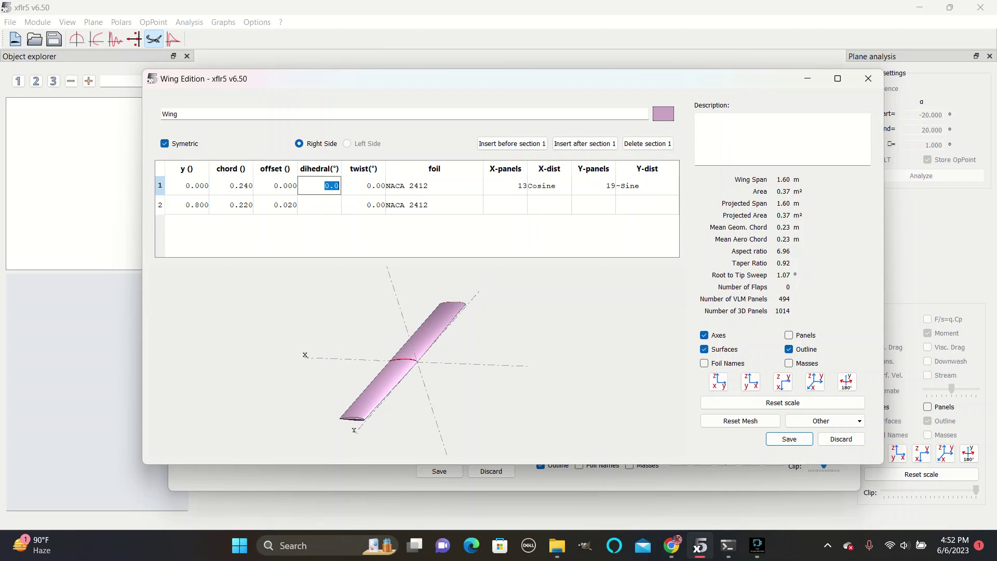
pyautogui.write('4')
pyautogui.press('Return')
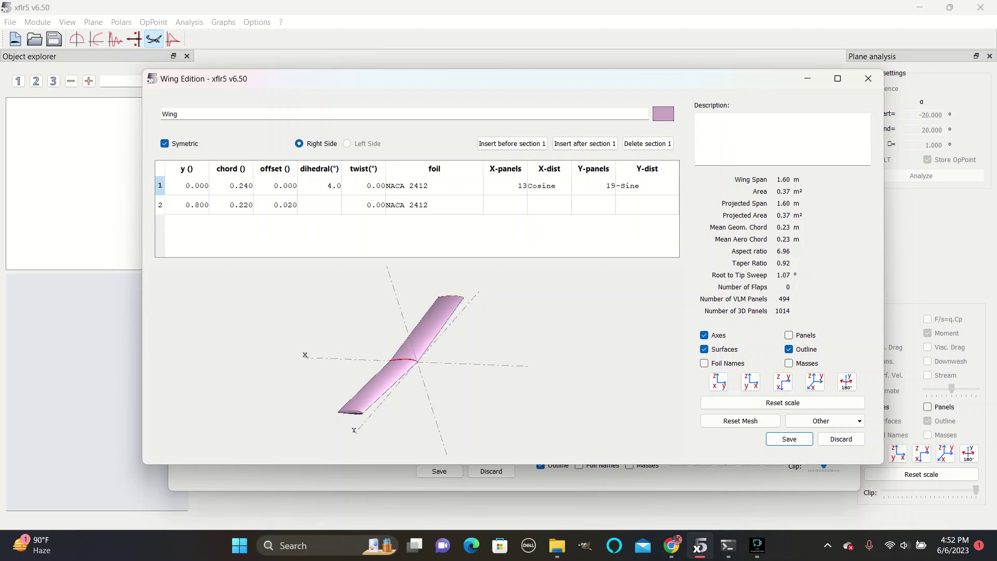
# Set the dihedral angle of the main wing's root section to -4°.
pyautogui.doubleClick(319, 185)
pyautogui.write('-4')
pyautogui.press('Return')
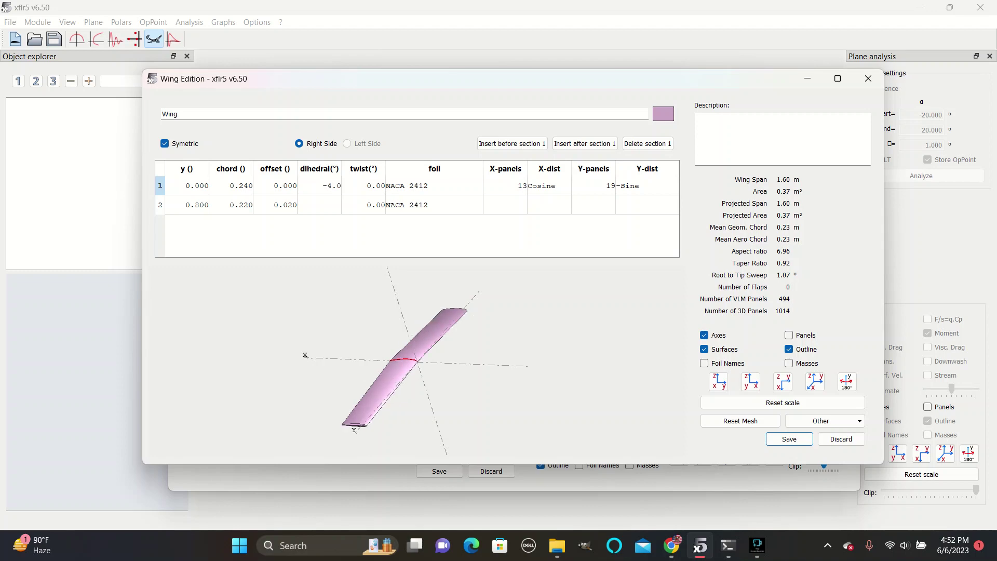
# Reset the dihedral angle of the main wing's root section to 0° and save the wing.
pyautogui.doubleClick(319, 185)
pyautogui.write('0')
pyautogui.press('Return')
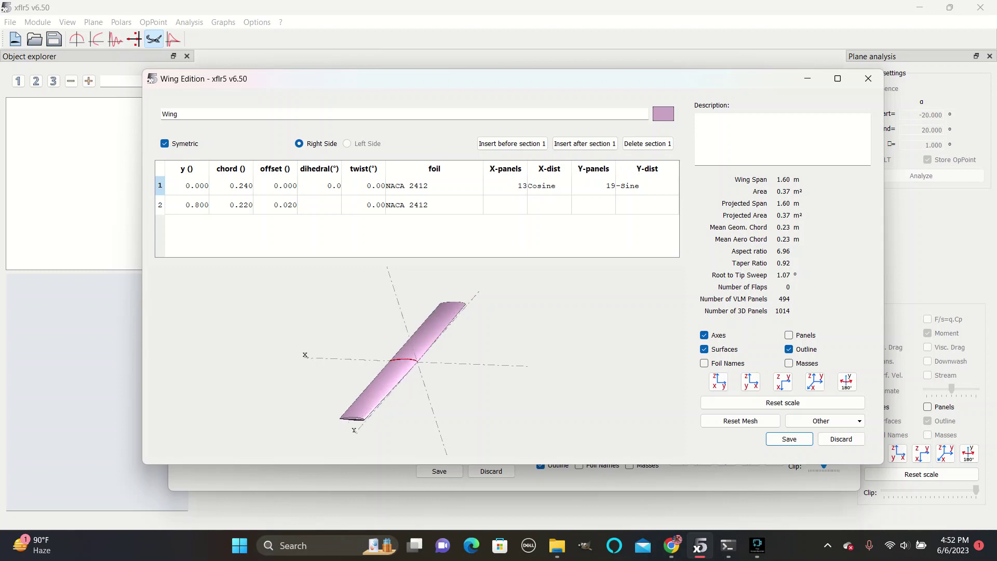
pyautogui.click(789, 439)
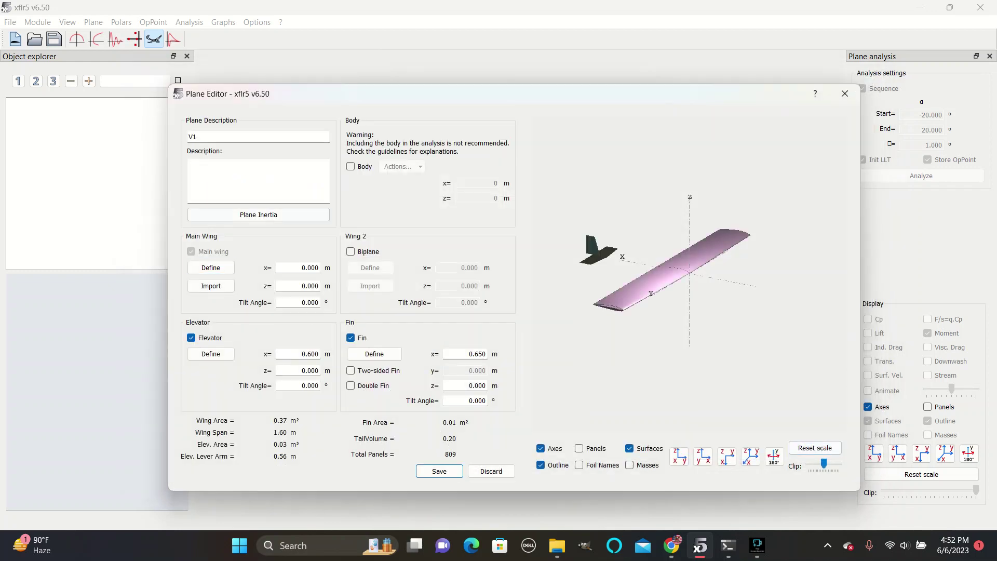
# Assign the NACA 0010 foil to the elevator's root and tip sections.
pyautogui.click(210, 354)
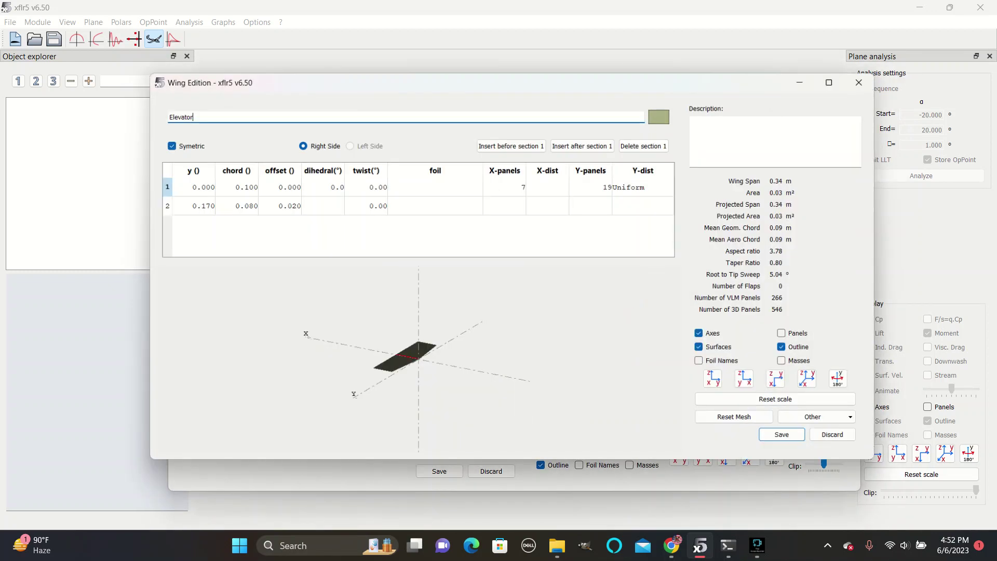
pyautogui.click(434, 185)
pyautogui.click(434, 204)
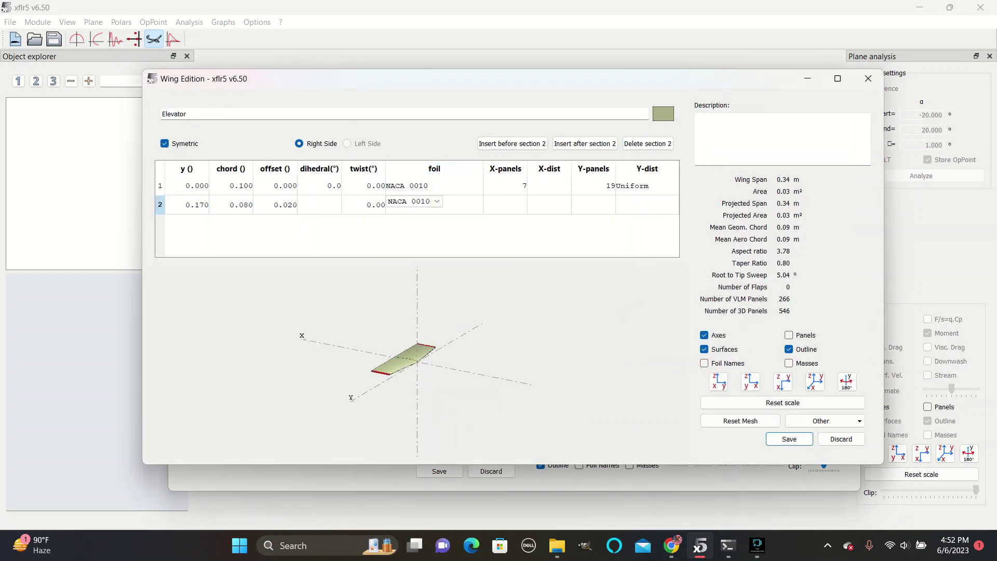
pyautogui.press('Return')
# Set the spanwise position of the elevator's tip section to 0.35 m.
pyautogui.click(187, 205)
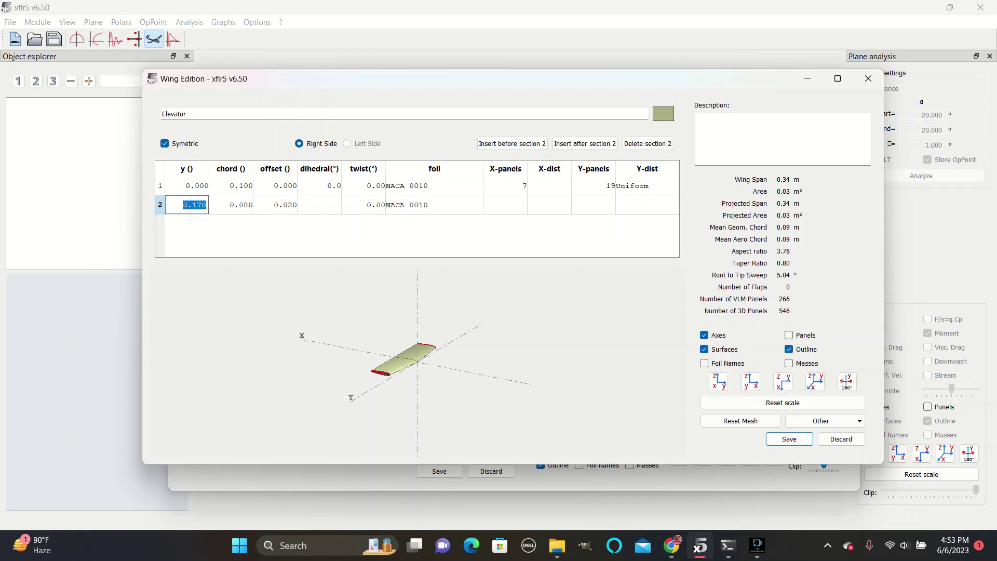
pyautogui.write('.35')
pyautogui.press('Return')
# Try a chord of 0.24 m on the elevator's root section.
pyautogui.click(230, 186)
pyautogui.write('.24')
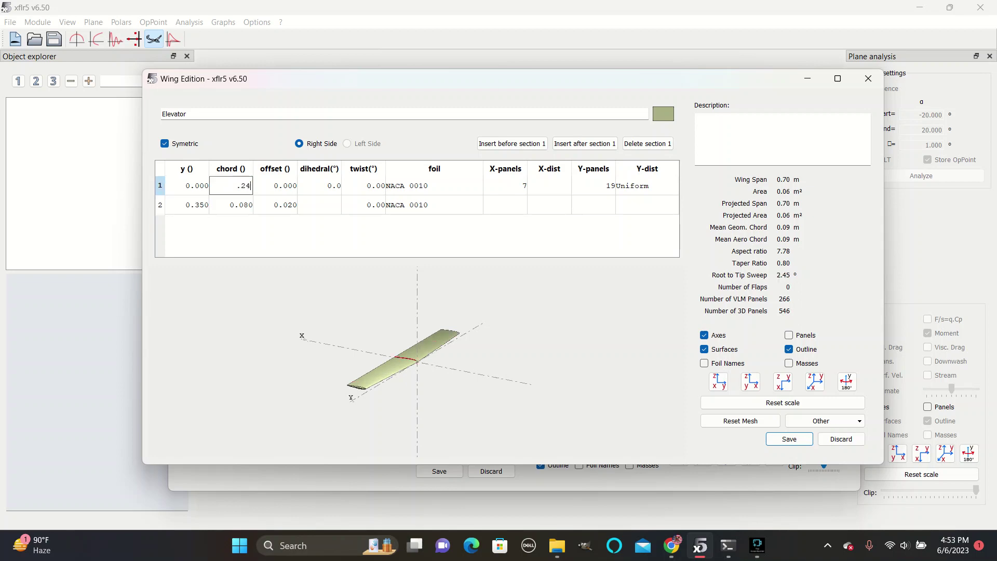
pyautogui.press('Return')
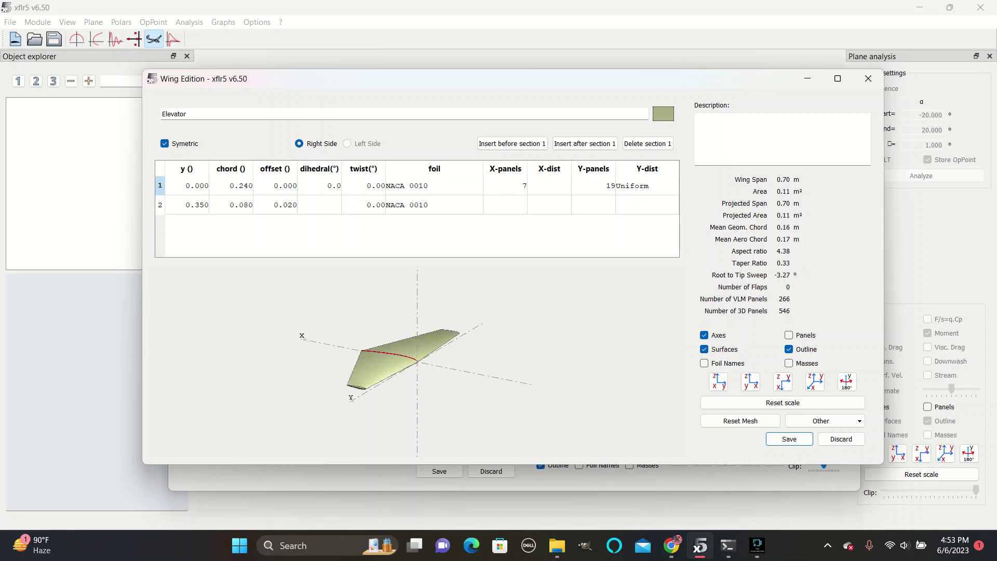
# Set the chord of both the root and tip sections of the elevator to 0.2 m.
pyautogui.click(230, 186)
pyautogui.write('.2')
pyautogui.press('Return')
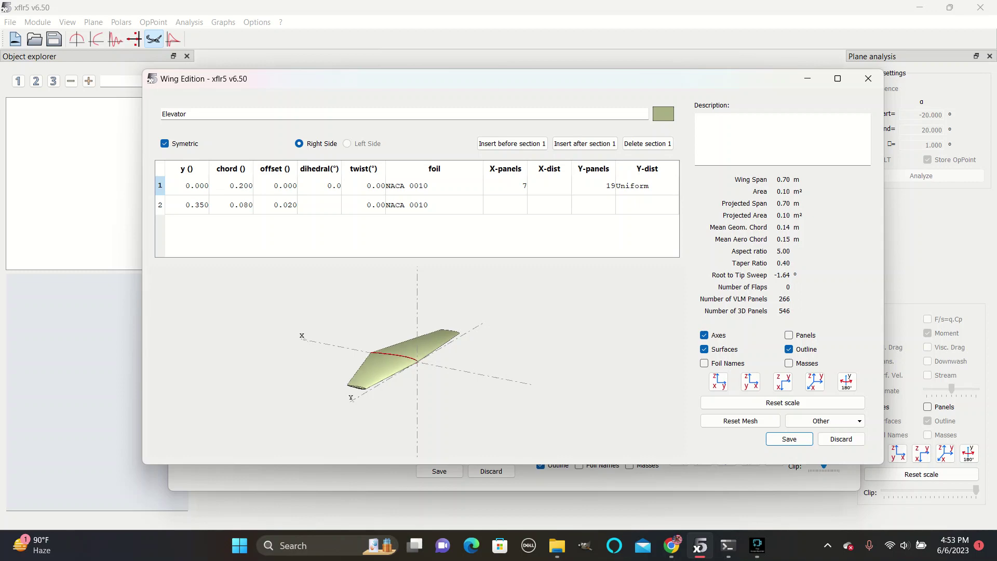
pyautogui.click(230, 205)
pyautogui.write('.2')
pyautogui.press('Return')
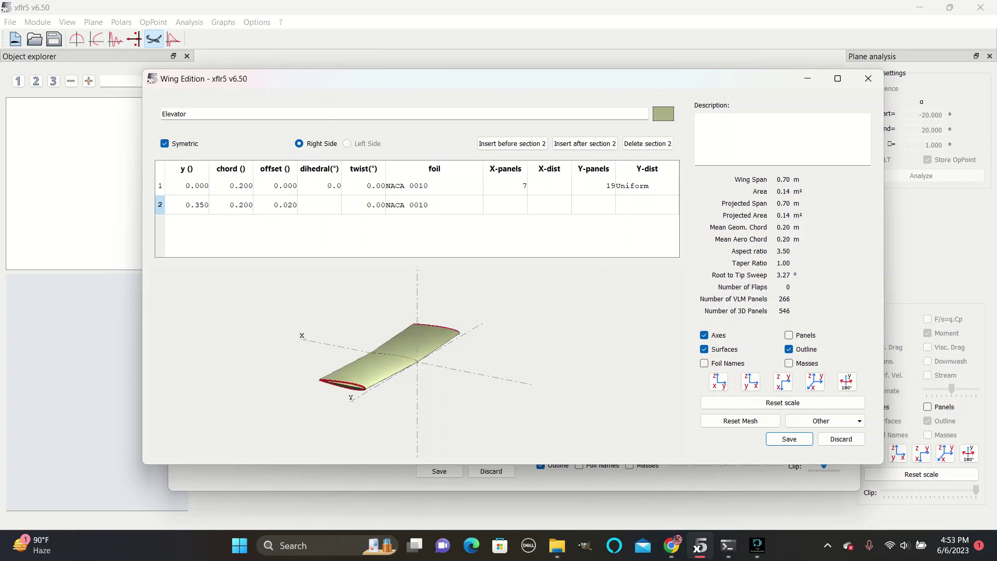
# Set the elevator's tip section offset to 0 m and save the elevator.
pyautogui.doubleClick(275, 204)
pyautogui.write('0')
pyautogui.press('Return')
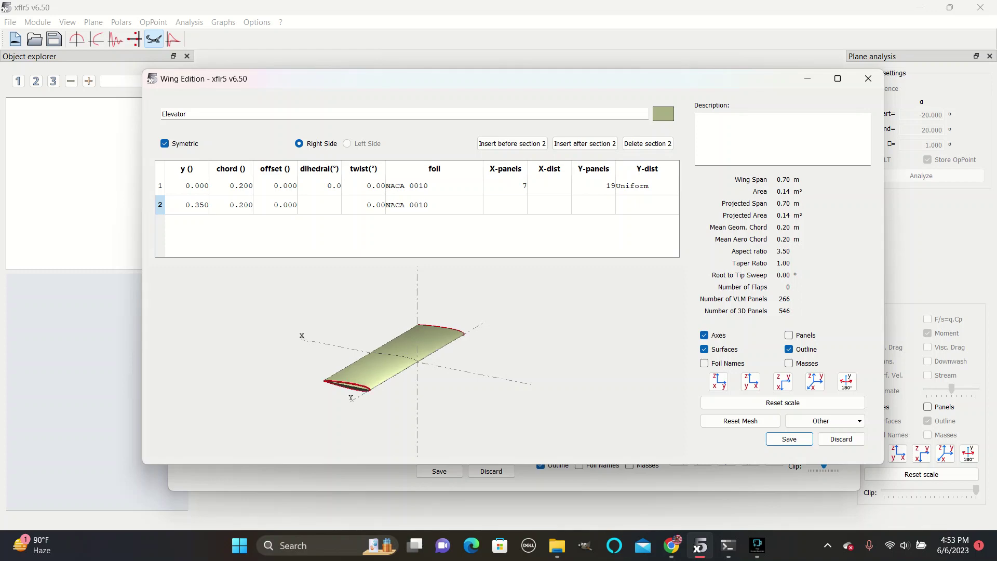
pyautogui.click(789, 439)
# Set the fin's root chord to 0.2 m and its tip chord to 0.1 m.
pyautogui.click(374, 353)
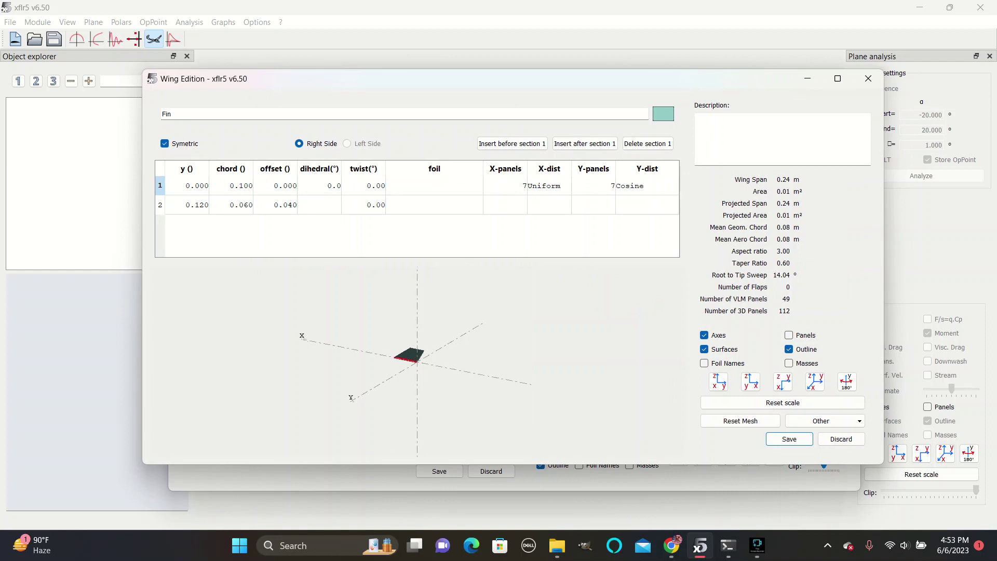
pyautogui.doubleClick(231, 186)
pyautogui.write('2')
pyautogui.press('Return')
pyautogui.click(231, 205)
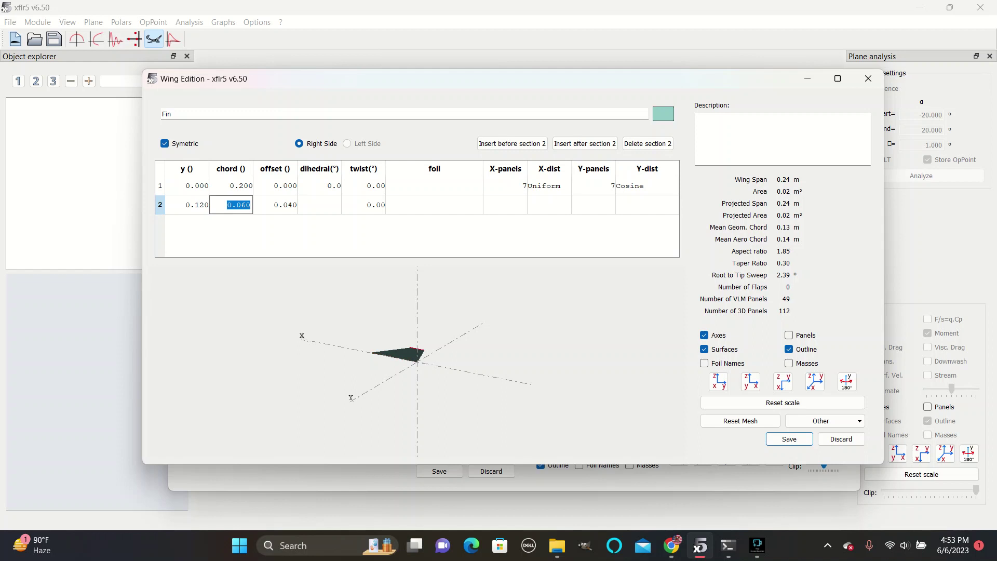
pyautogui.write('.1')
pyautogui.press('Return')
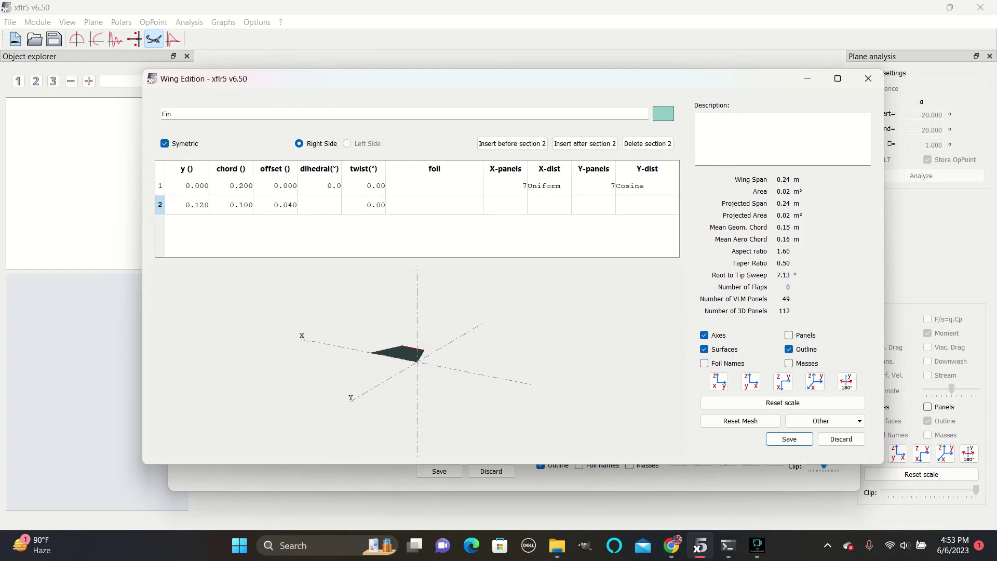
# Give the fin's tip section an offset of 0.1 m and a spanwise position of 0.23 m.
pyautogui.click(275, 205)
pyautogui.write('.')
pyautogui.press('Return')
pyautogui.click(187, 205)
pyautogui.write('.23')
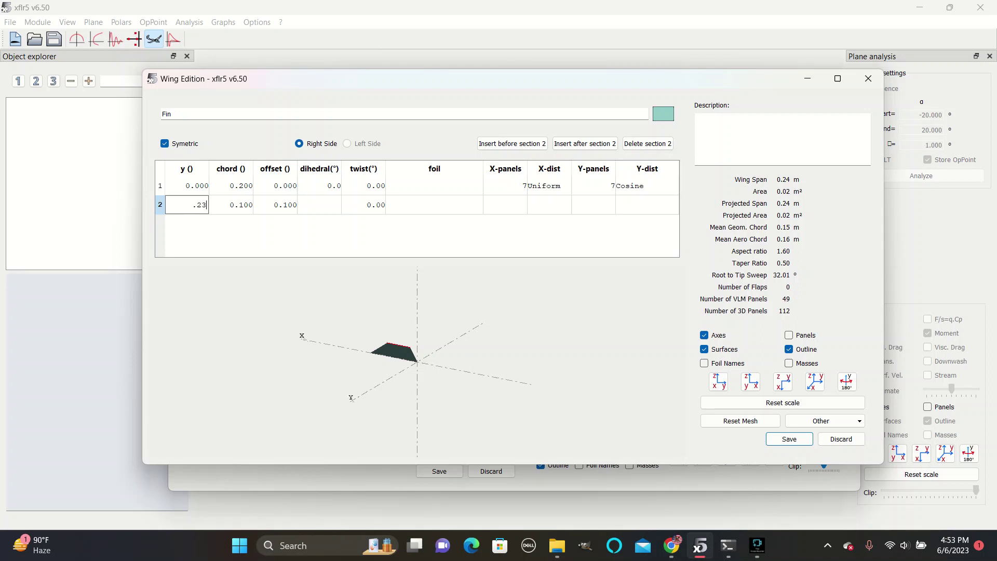
pyautogui.press('Return')
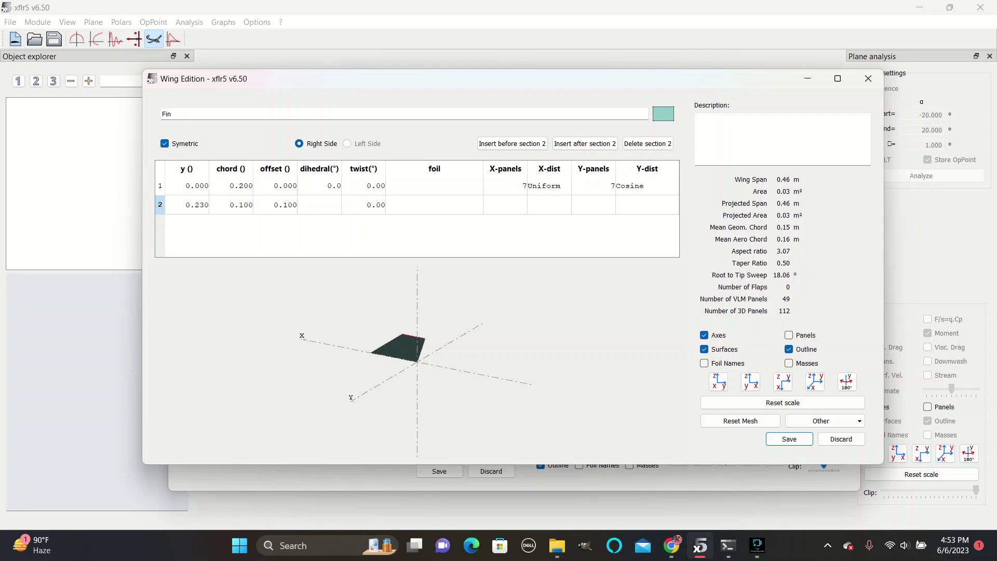
# Assign the NACA 0010 foil to both fin sections and save the fin.
pyautogui.click(434, 186)
pyautogui.click(434, 205)
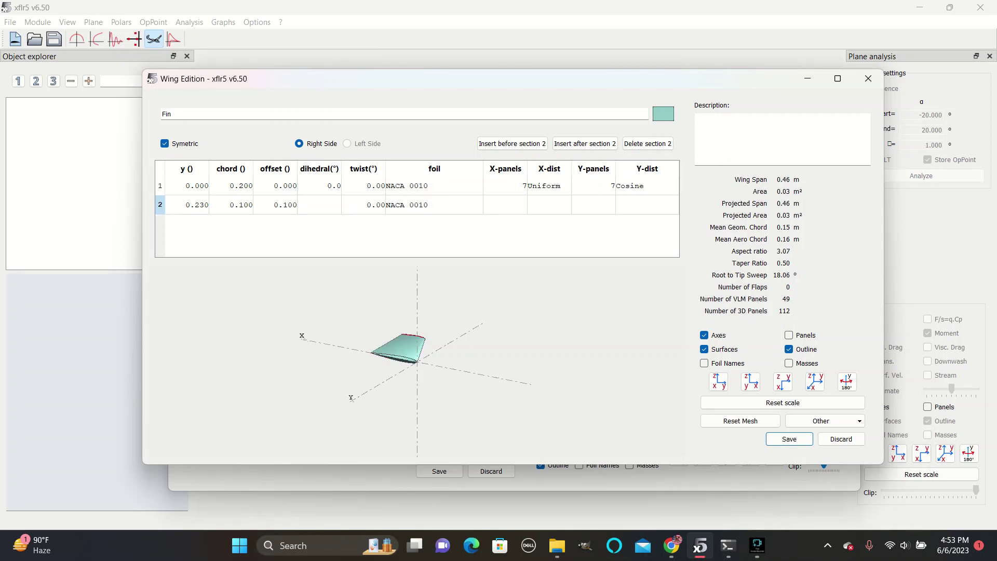
pyautogui.moveTo(399, 321); pyautogui.dragTo(446, 315)
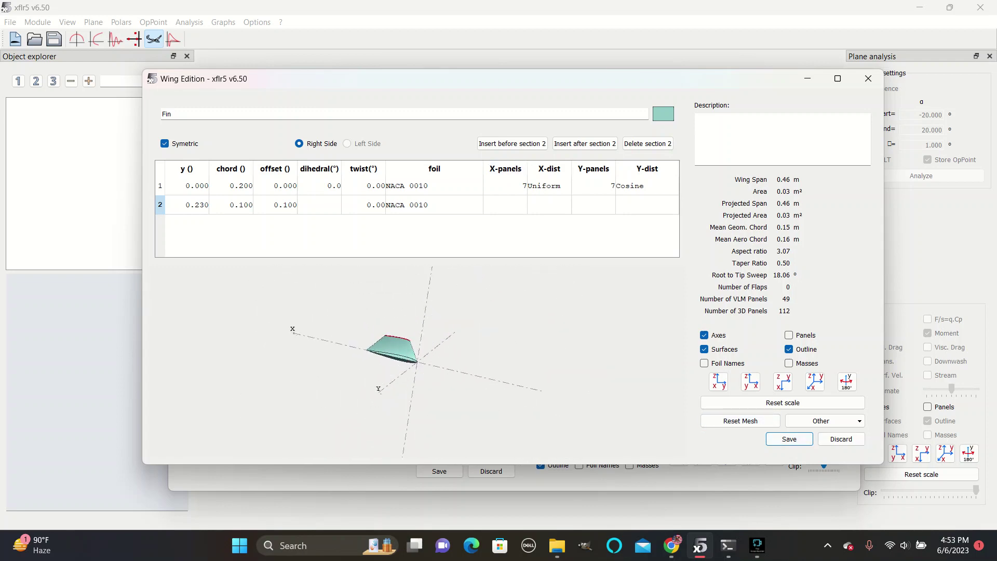
pyautogui.scroll(1, 417, 361)
pyautogui.click(789, 439)
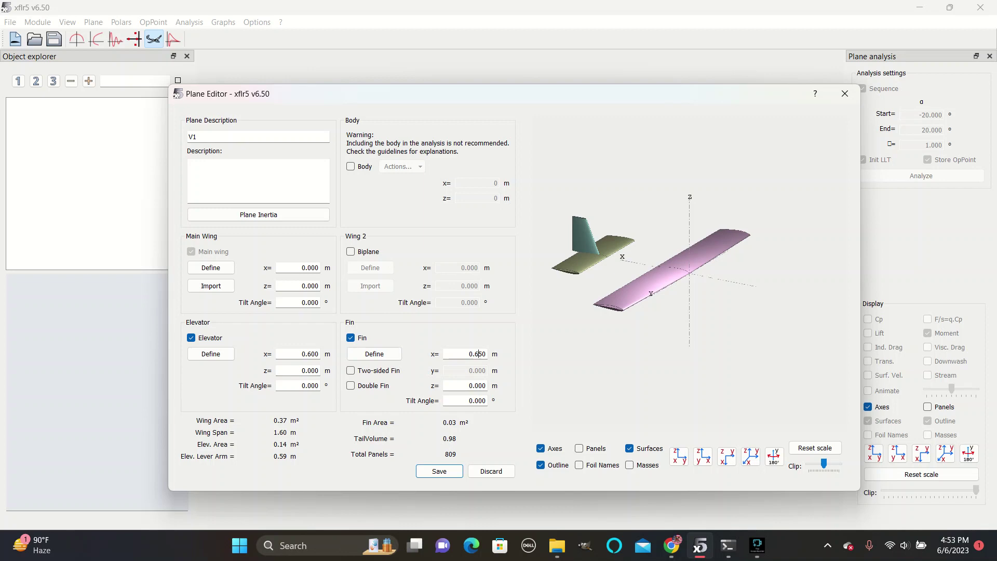
# Set the fin's x position on the plane to 0.6 m.
pyautogui.moveTo(478, 354); pyautogui.dragTo(487, 354)
pyautogui.write('0')
pyautogui.press('Return')
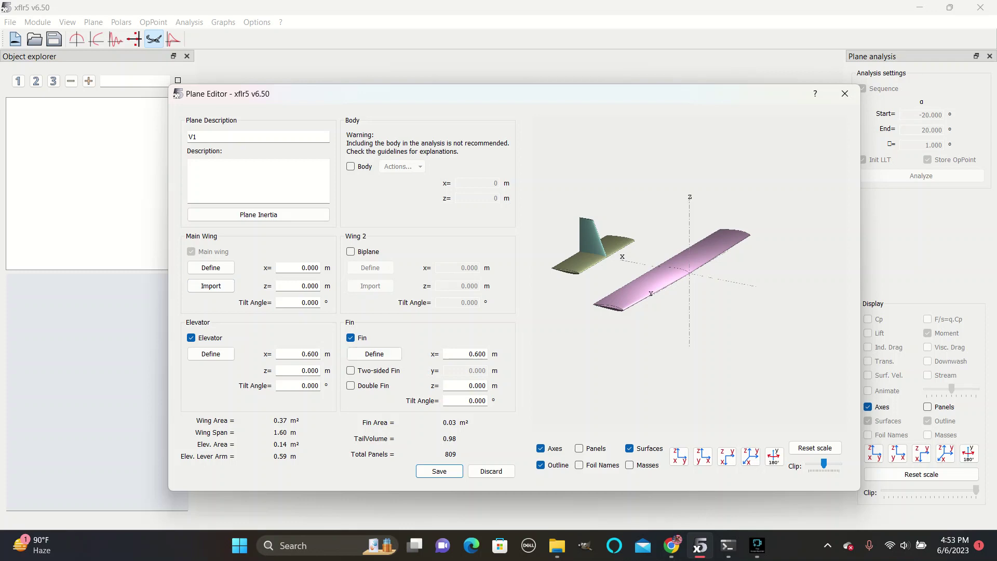
# Recolor the elevator orange-red and save it.
pyautogui.click(211, 353)
pyautogui.click(663, 114)
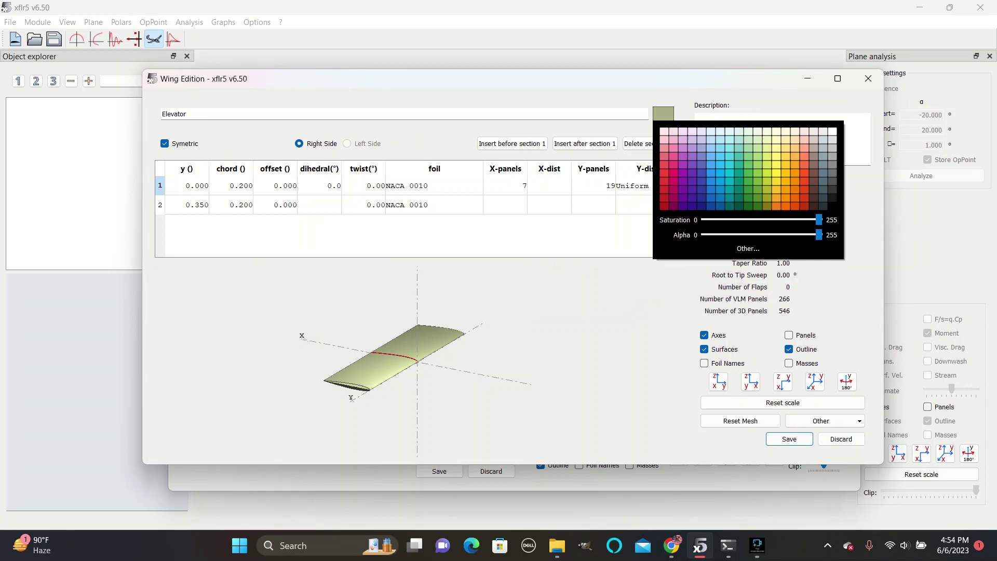
pyautogui.click(804, 164)
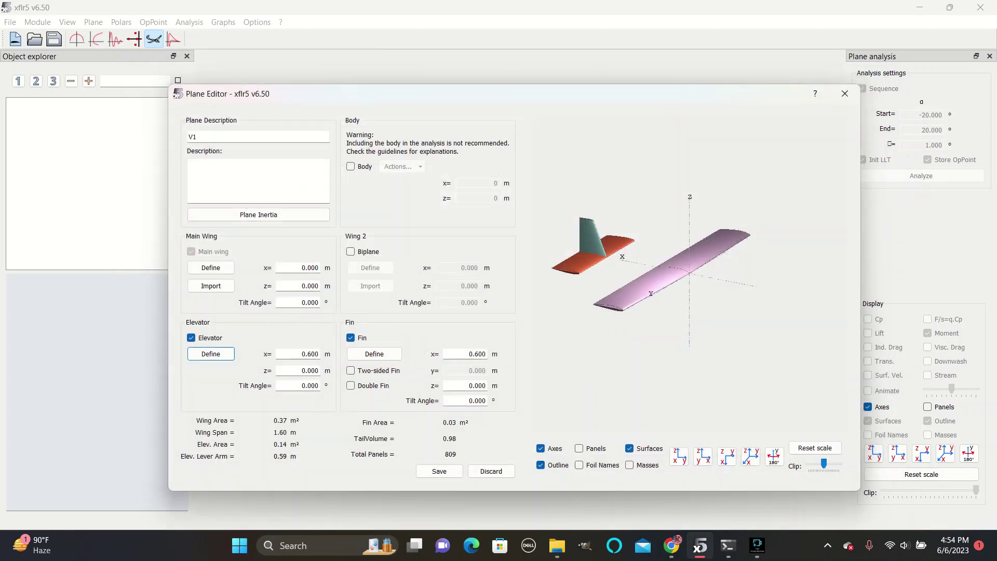
pyautogui.click(789, 438)
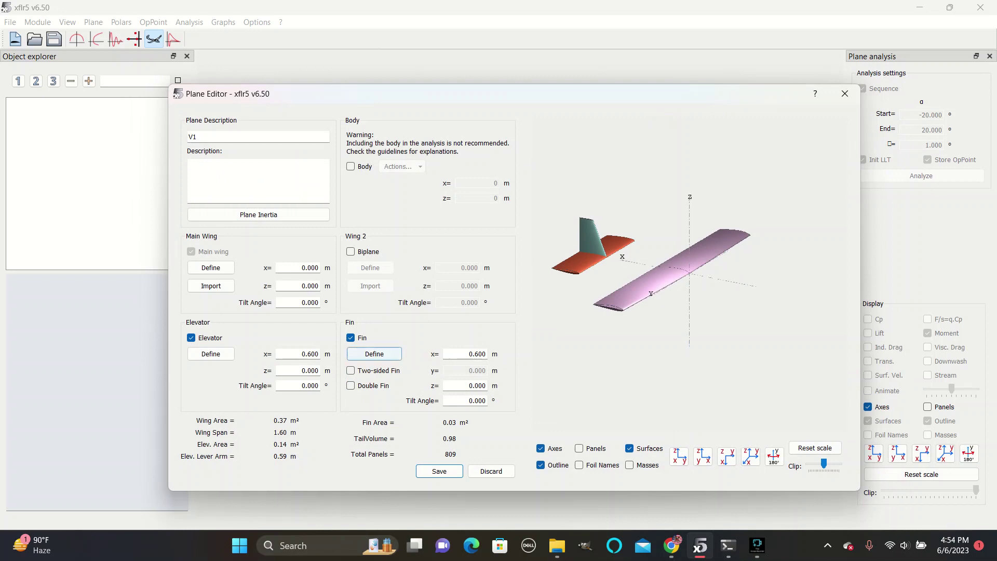
# Recolor the fin dark blue and save it.
pyautogui.click(374, 353)
pyautogui.click(662, 113)
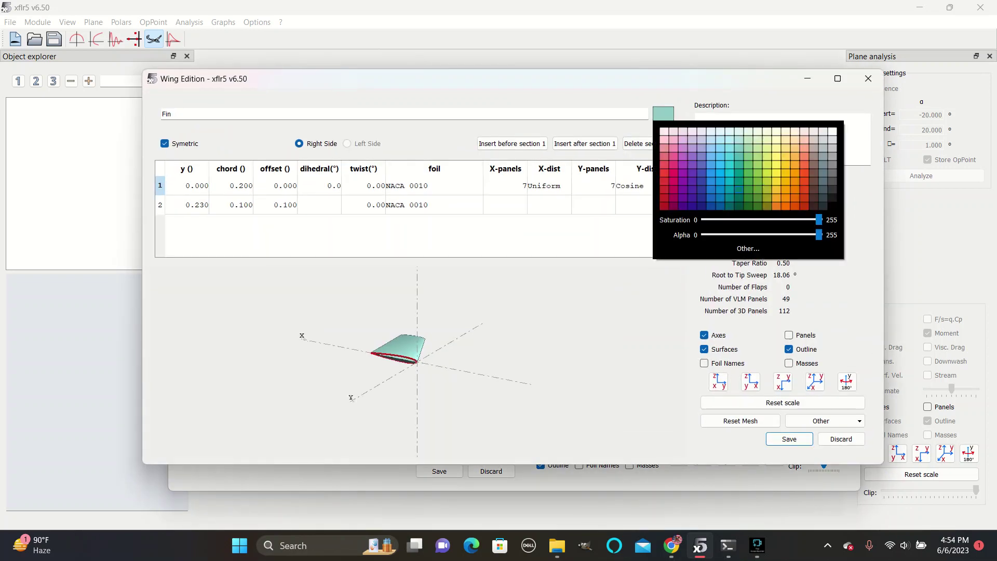
pyautogui.click(724, 189)
pyautogui.click(789, 439)
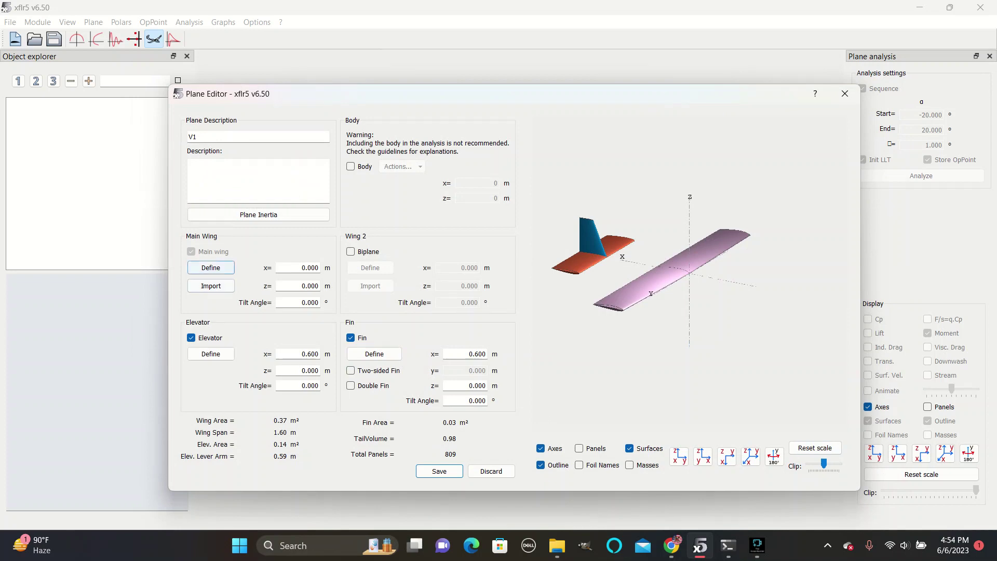
# Recolor the main wing yellow and save it.
pyautogui.click(211, 268)
pyautogui.click(663, 113)
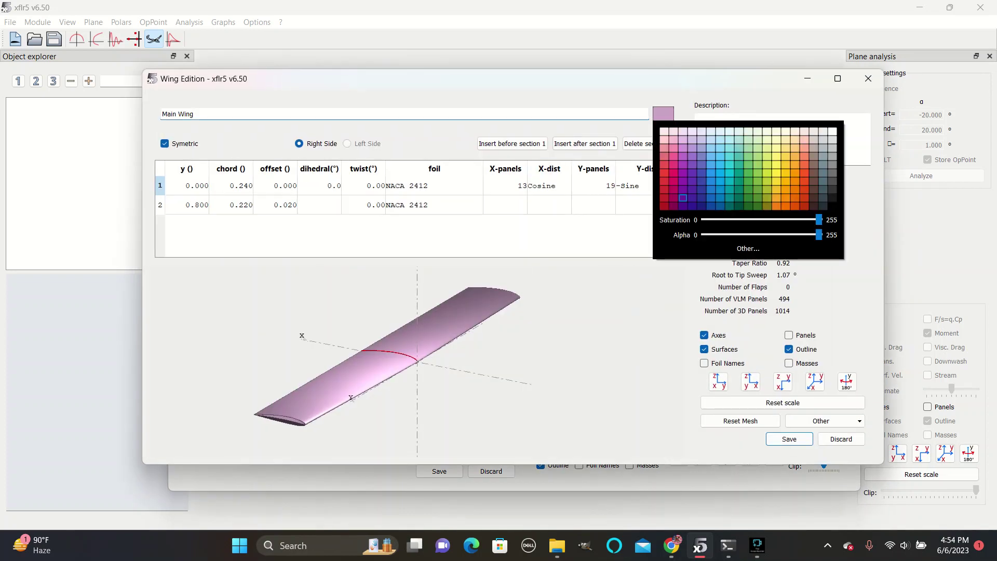
pyautogui.click(776, 173)
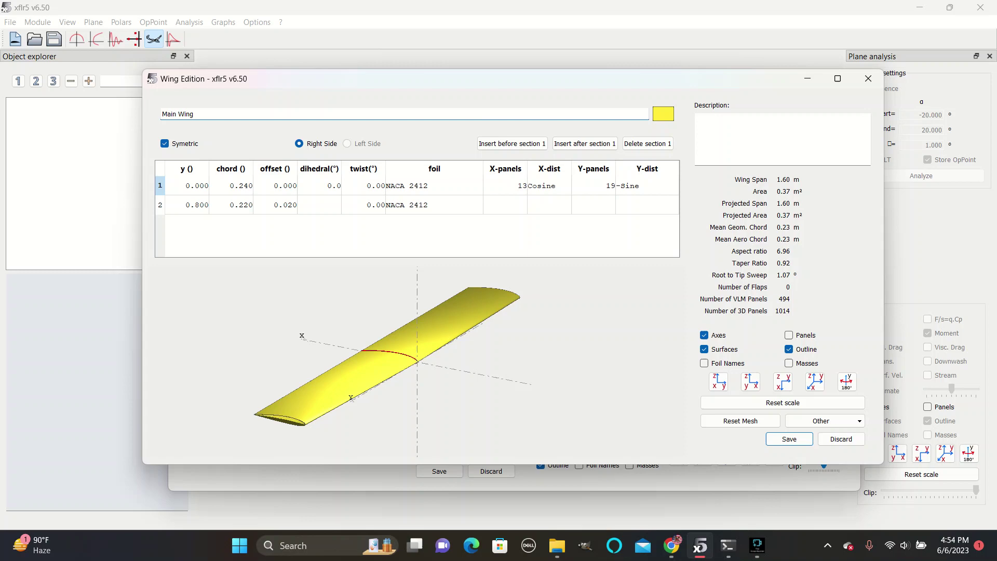
pyautogui.click(788, 438)
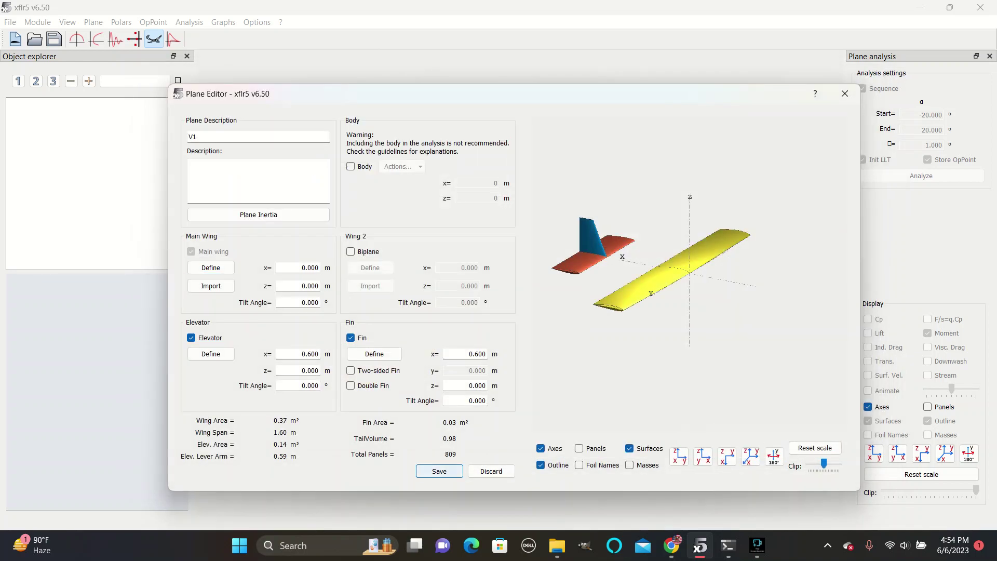
# Save the V1 plane and store the project in the Video XFL folder as Test.
pyautogui.click(440, 471)
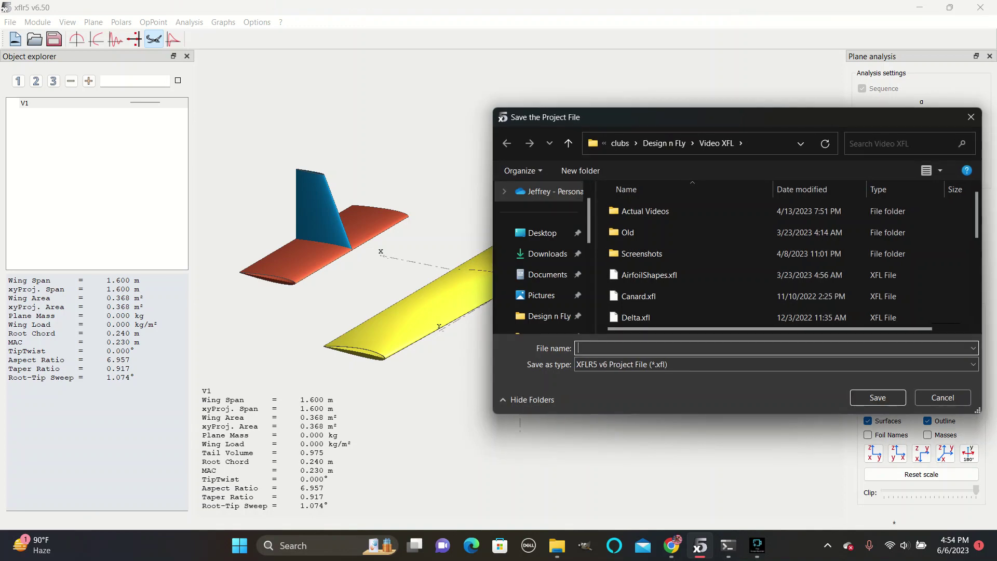
pyautogui.click(54, 38)
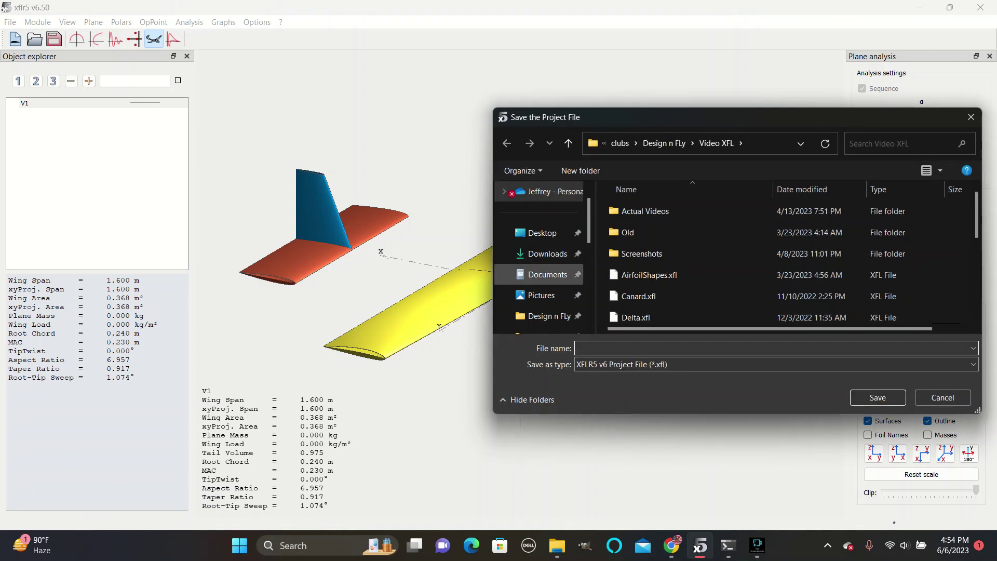
pyautogui.write('Test')
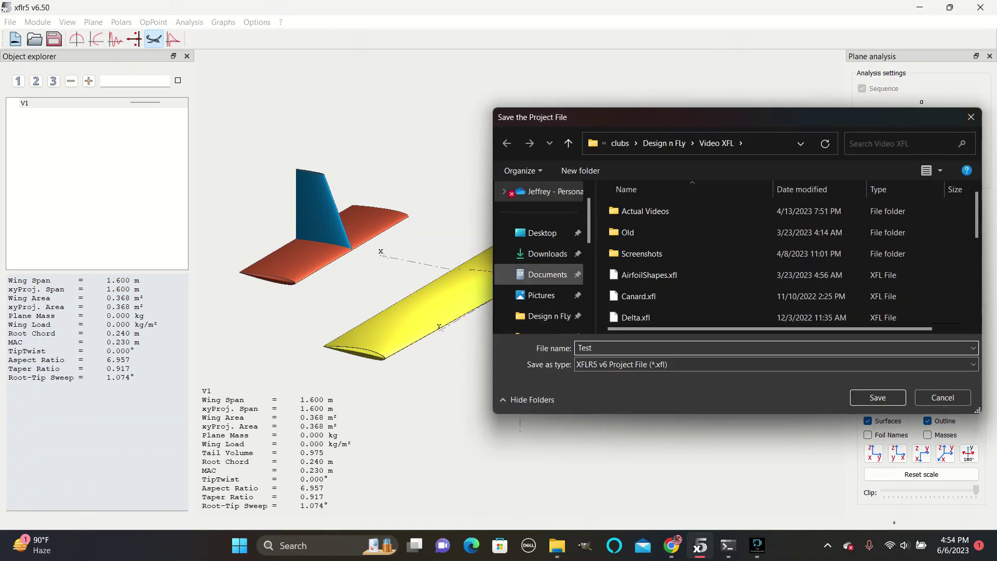
pyautogui.press('Return')
# Define the current plane's inertia with a 3 kg point mass described as COG.
pyautogui.rightClick(547, 263)
pyautogui.moveTo(587, 269)
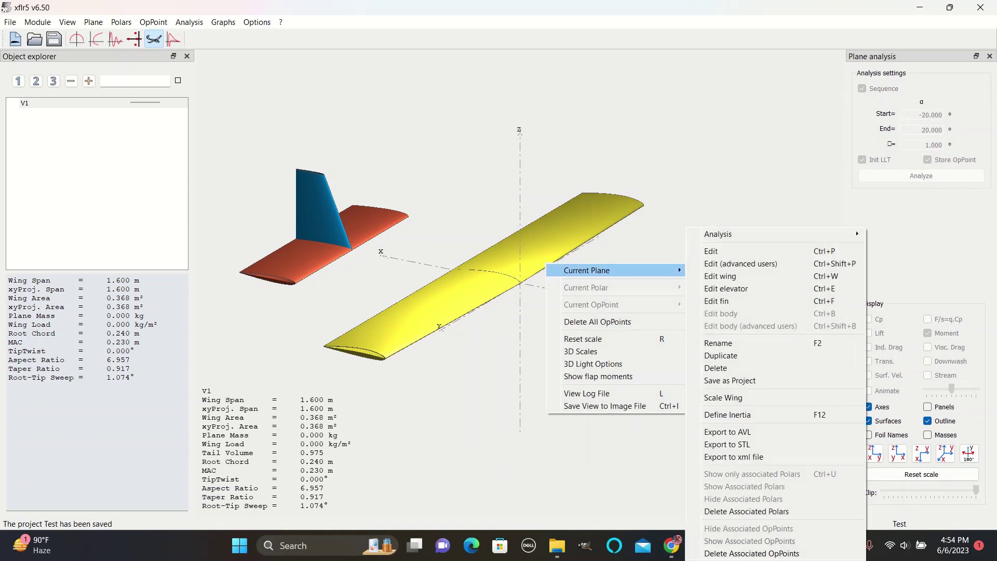
pyautogui.rightClick(503, 268)
pyautogui.moveTo(542, 274)
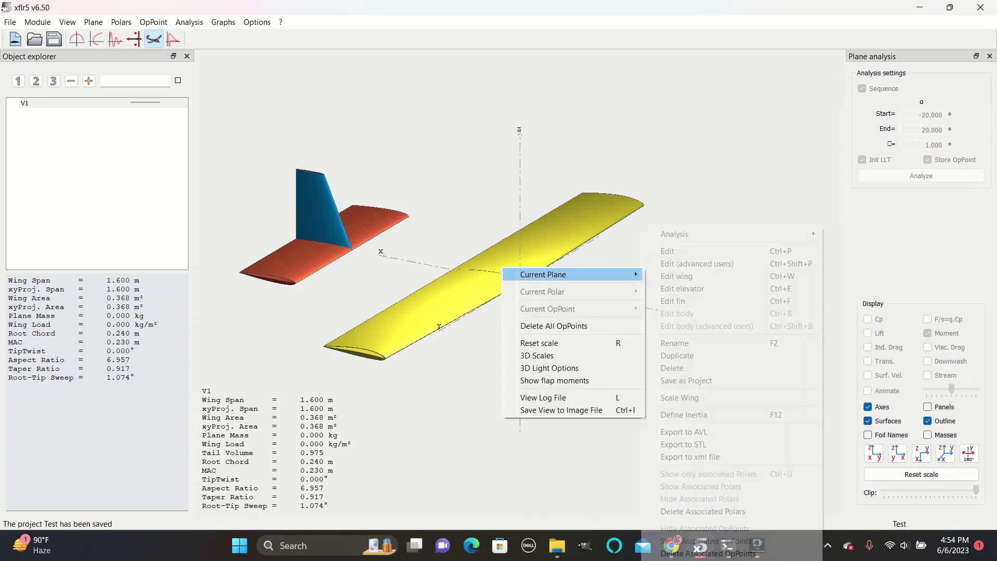
pyautogui.click(684, 414)
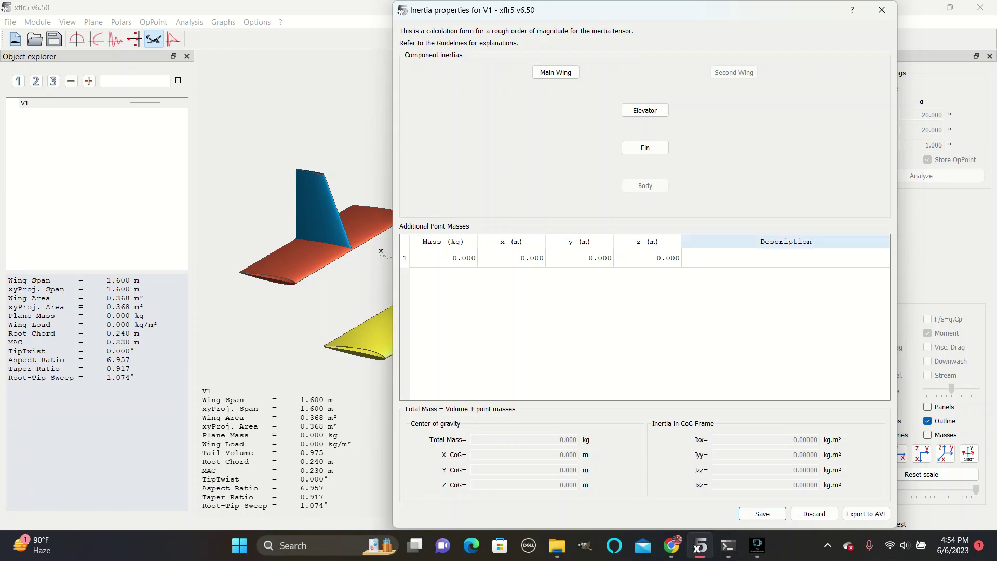
pyautogui.click(785, 258)
pyautogui.write('COG')
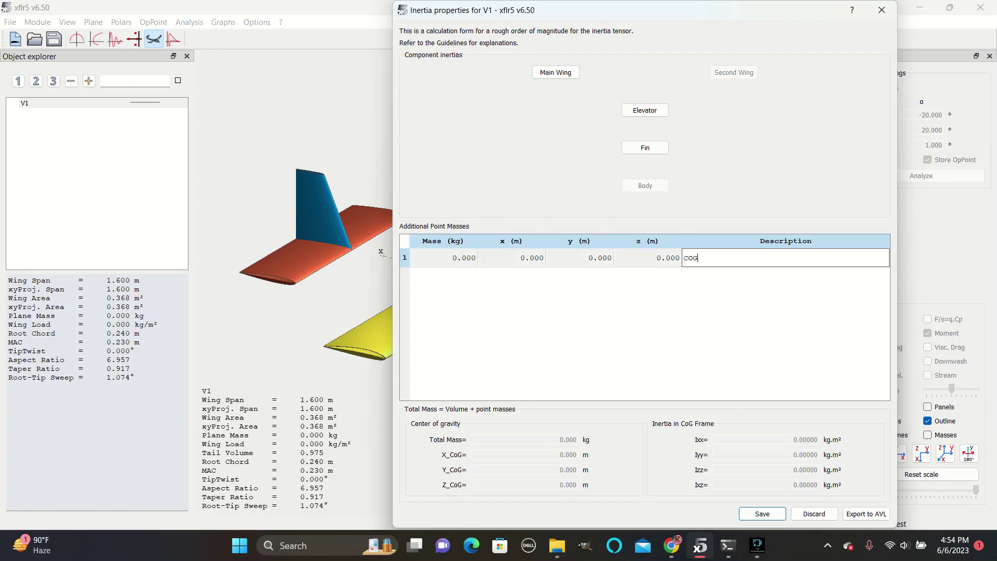
pyautogui.click(444, 258)
pyautogui.write('3')
pyautogui.press('Return')
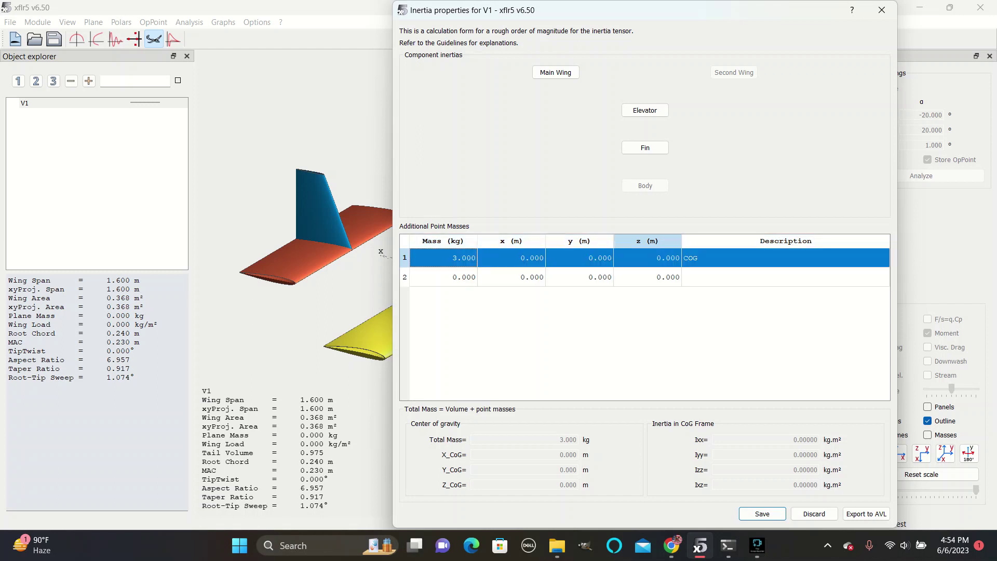
# Set the COG point mass's x position to 0.12 m and save the inertia.
pyautogui.click(511, 258)
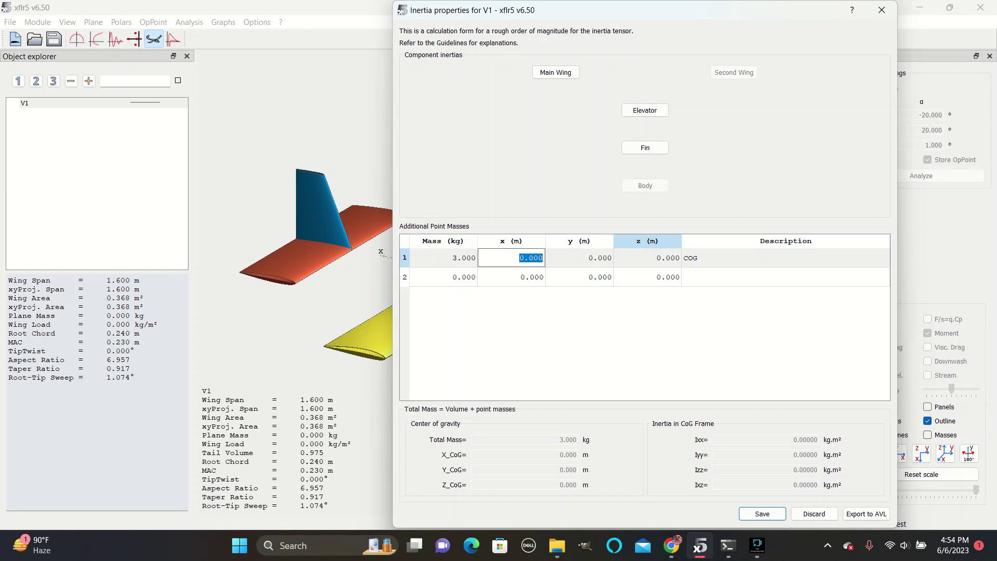
pyautogui.write('.12')
pyautogui.press('Return')
pyautogui.click(762, 513)
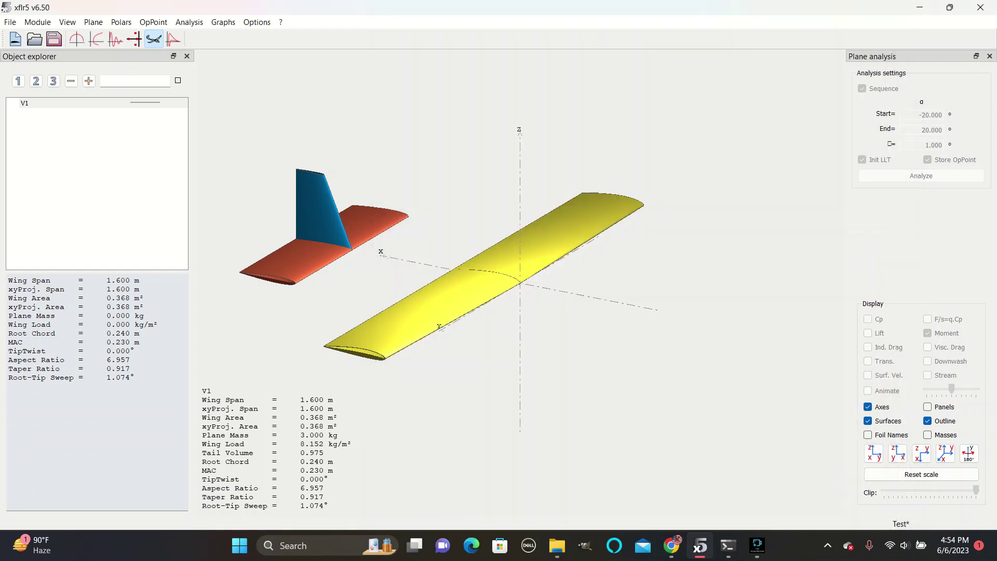
# Display the masses on the plane, inspect the COG mass from above, and restore the isometric view.
pyautogui.click(927, 434)
pyautogui.moveTo(500, 268); pyautogui.dragTo(551, 465)
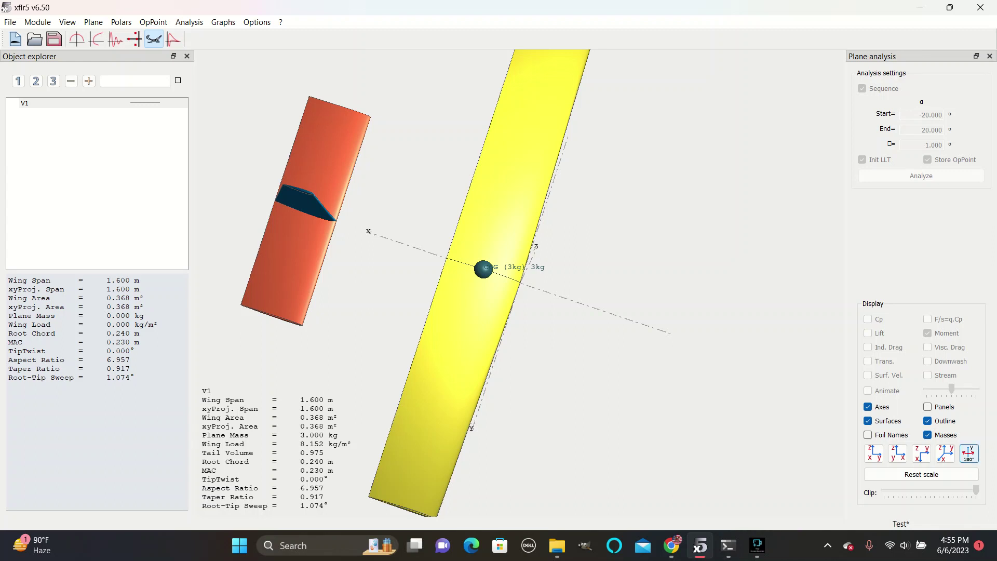
pyautogui.click(945, 452)
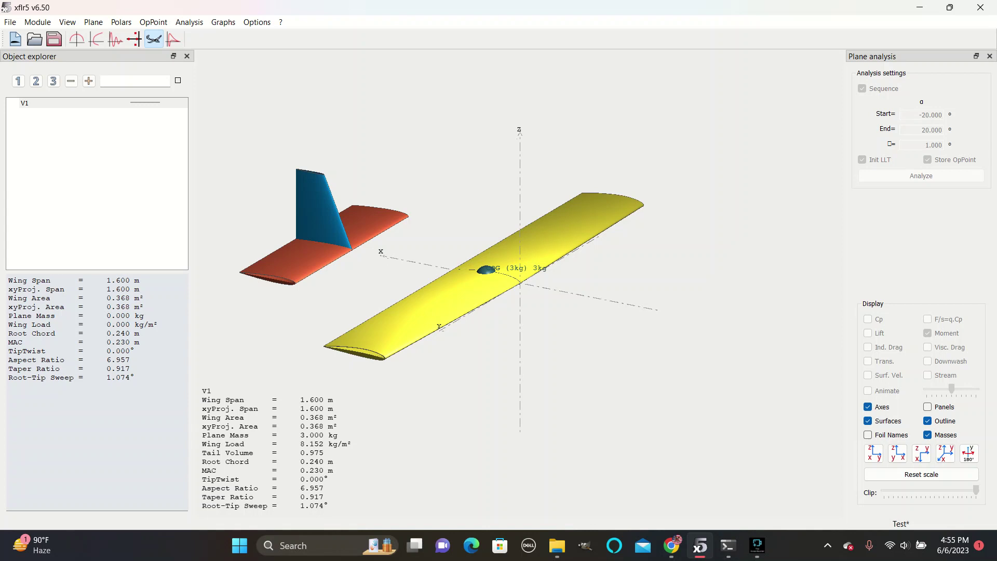
# Reopen the current plane's inertia definition and add a 0.1 kg point mass described as Wing Left.
pyautogui.rightClick(437, 227)
pyautogui.moveTo(483, 232)
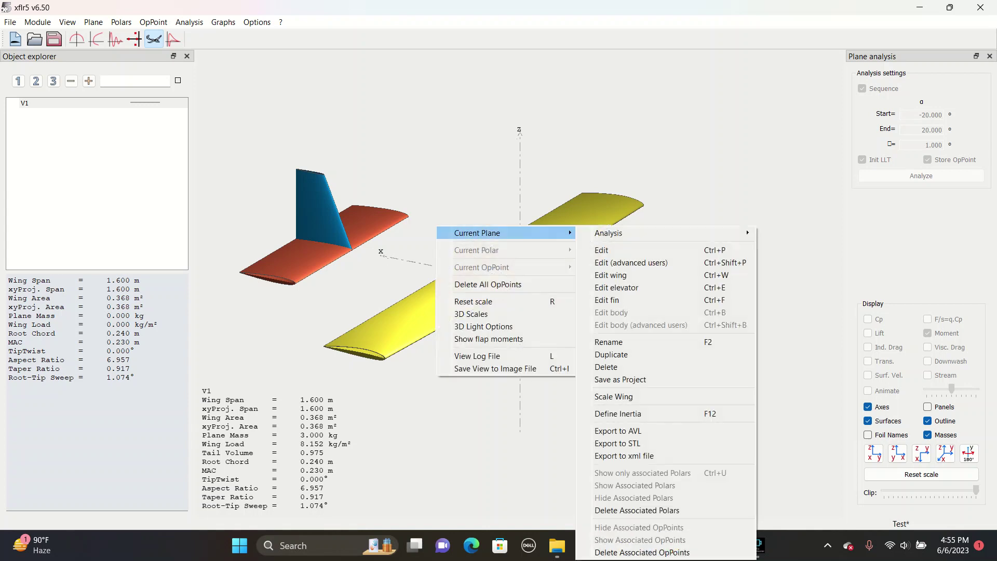
pyautogui.click(618, 413)
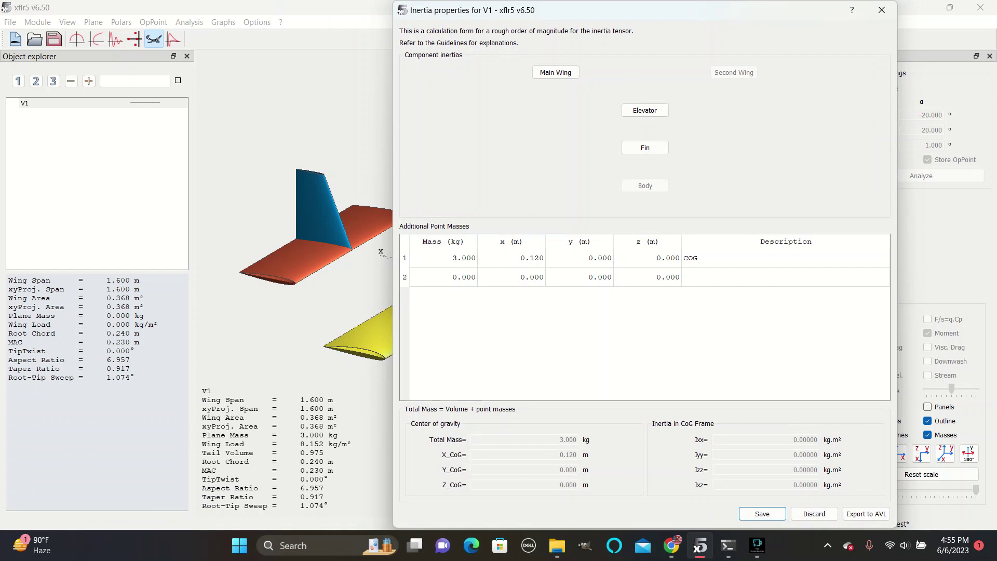
pyautogui.click(785, 277)
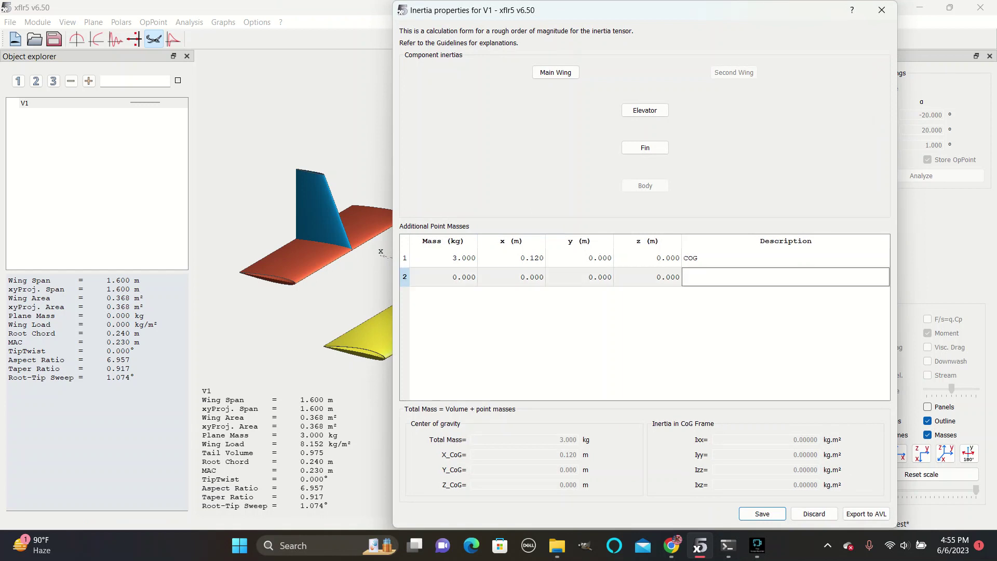
pyautogui.write('Wing Left')
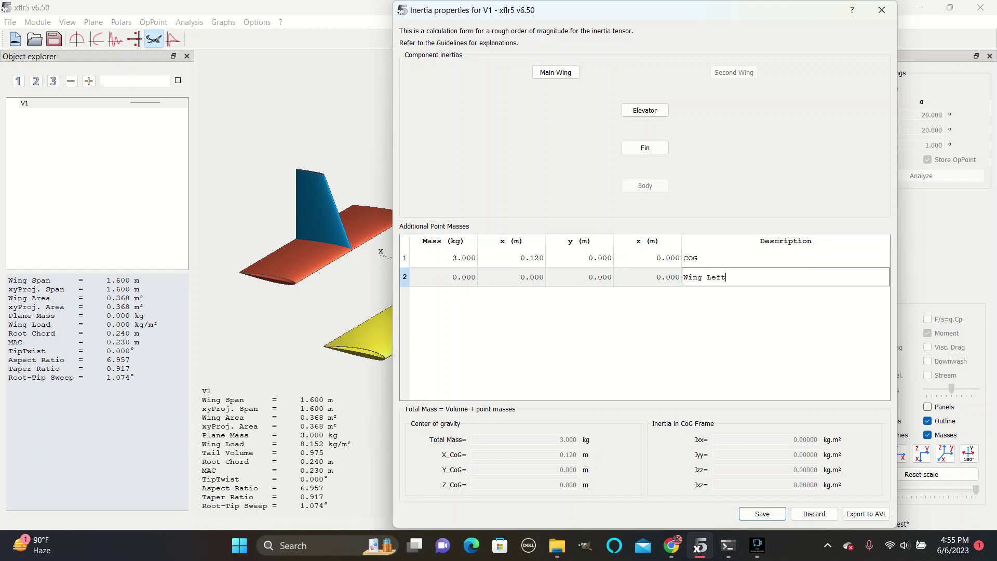
pyautogui.press('Return')
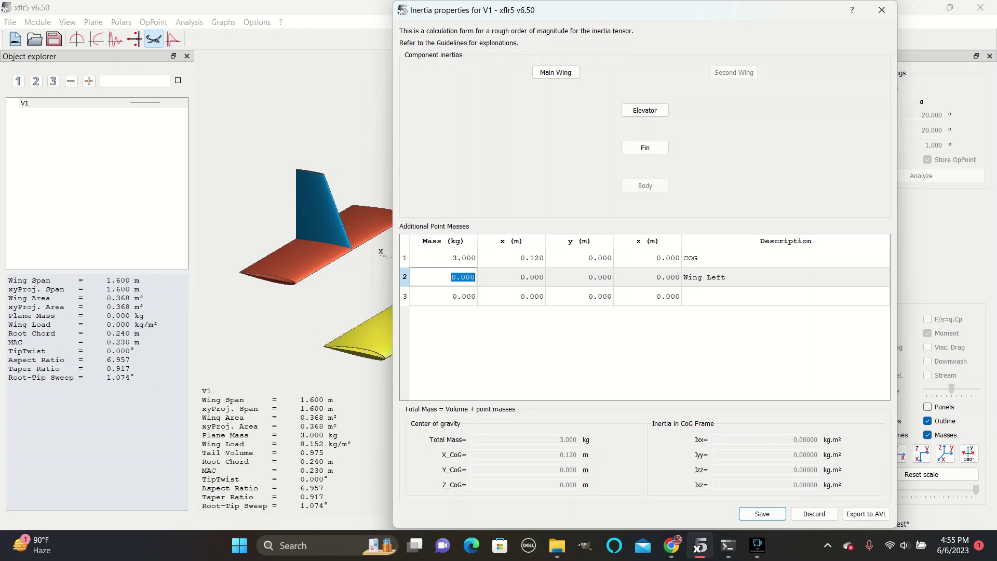
pyautogui.write('0.1')
pyautogui.press('Return')
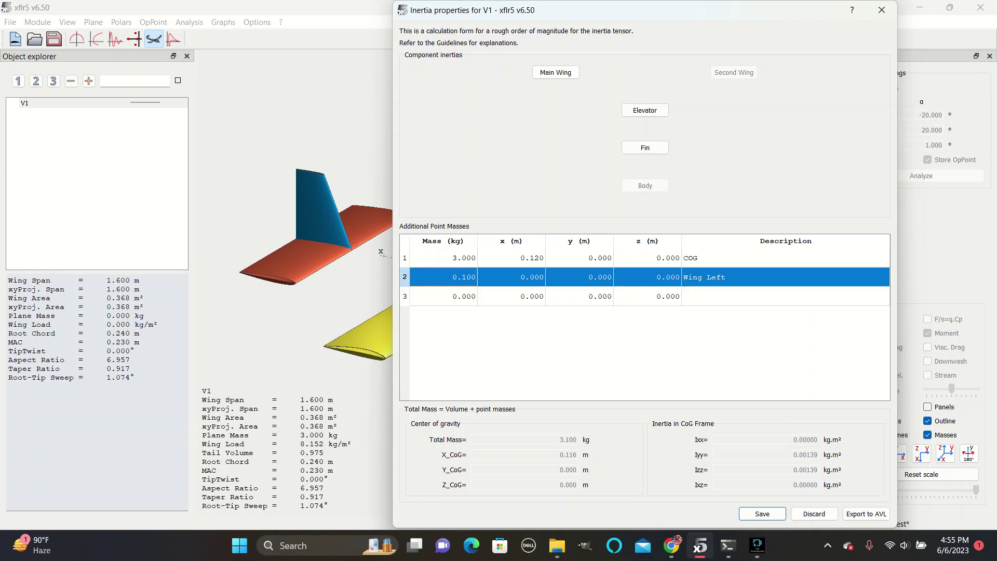
# Set the Wing Left point mass's y position to 0.4 m.
pyautogui.click(579, 258)
pyautogui.click(579, 278)
pyautogui.write('.5')
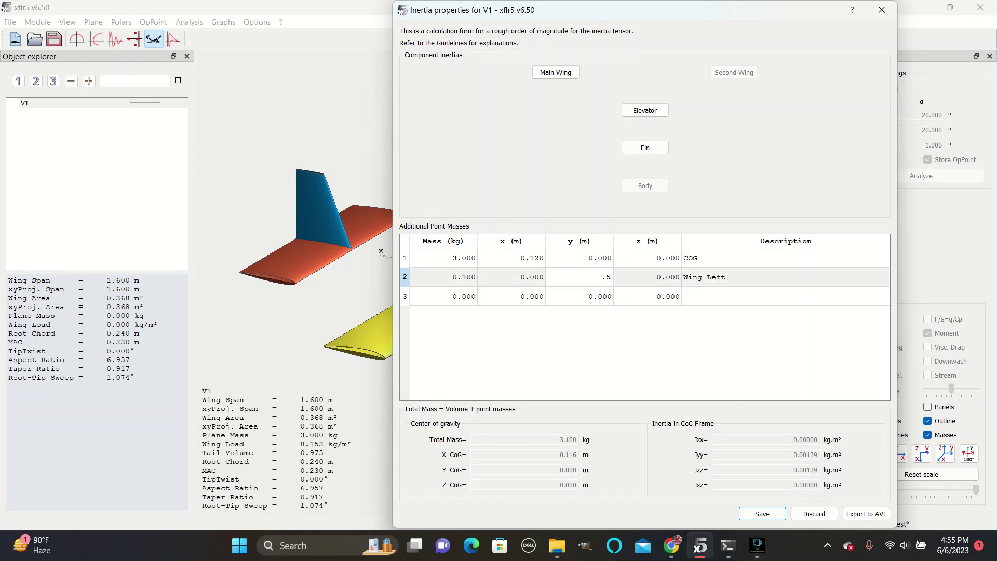
pyautogui.press('Return')
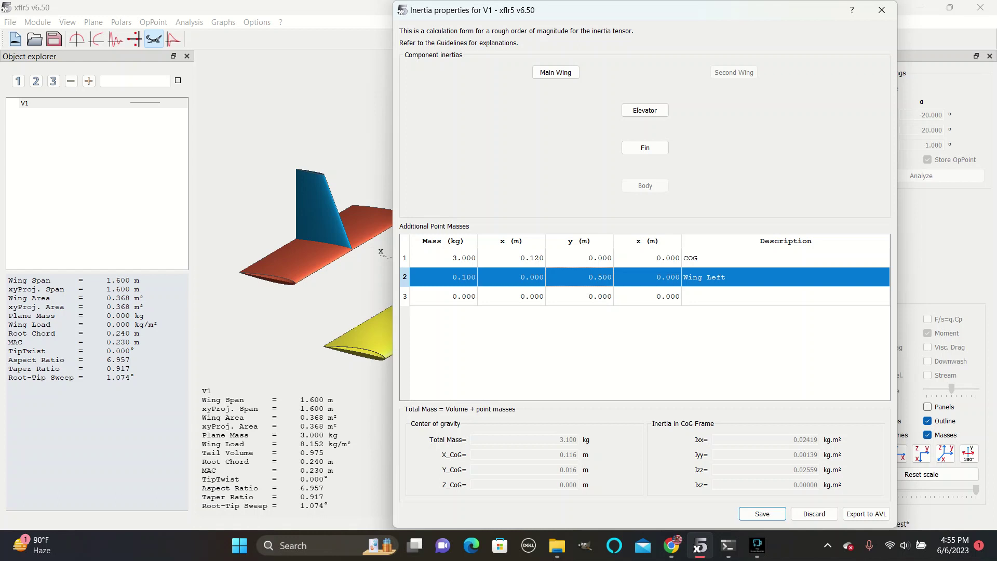
pyautogui.write('.4')
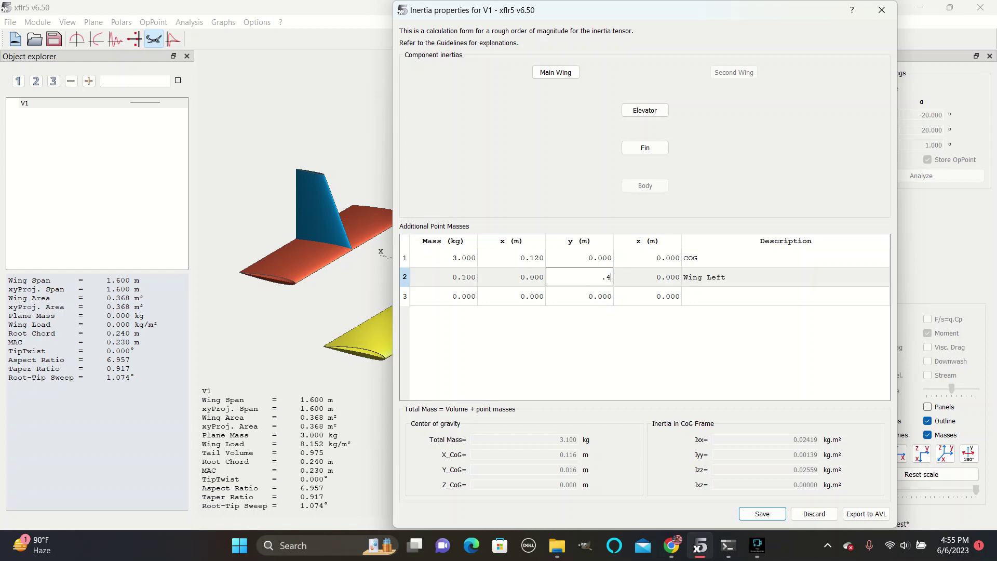
pyautogui.press('Return')
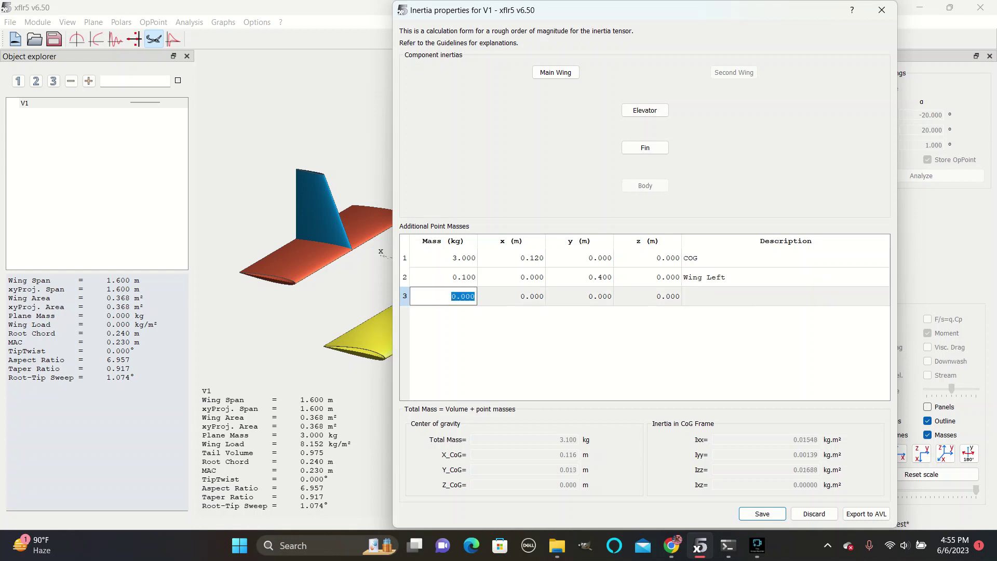
# Add a 0.1 kg point mass at y = -0.4 m described as Wing Right, then save the inertia and the project.
pyautogui.write('.1')
pyautogui.press('Return')
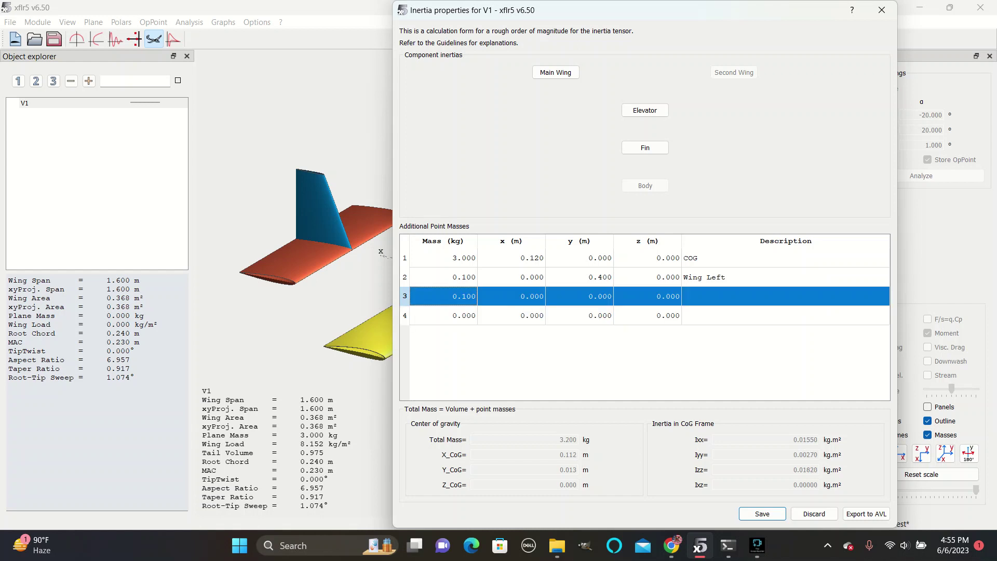
pyautogui.click(579, 296)
pyautogui.write('-0.4')
pyautogui.press('Return')
pyautogui.click(727, 297)
pyautogui.write('Wing')
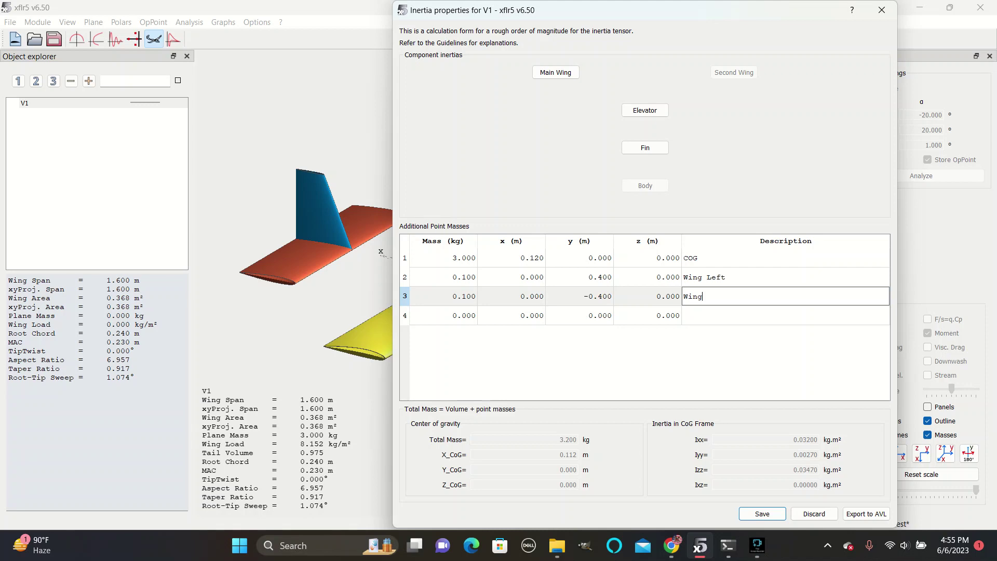
pyautogui.write(' Right')
pyautogui.press('Return')
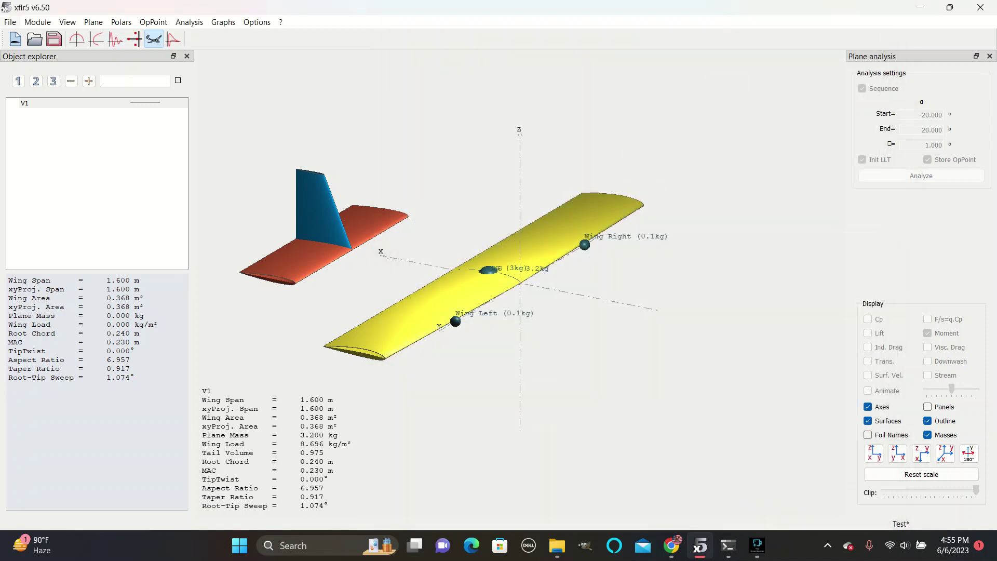
pyautogui.hotkey('ctrl', 's')
# Define a Type 1 fixed-speed analysis at 41 m/s using the horseshoe vortex (VLM1) method.
pyautogui.click(189, 23)
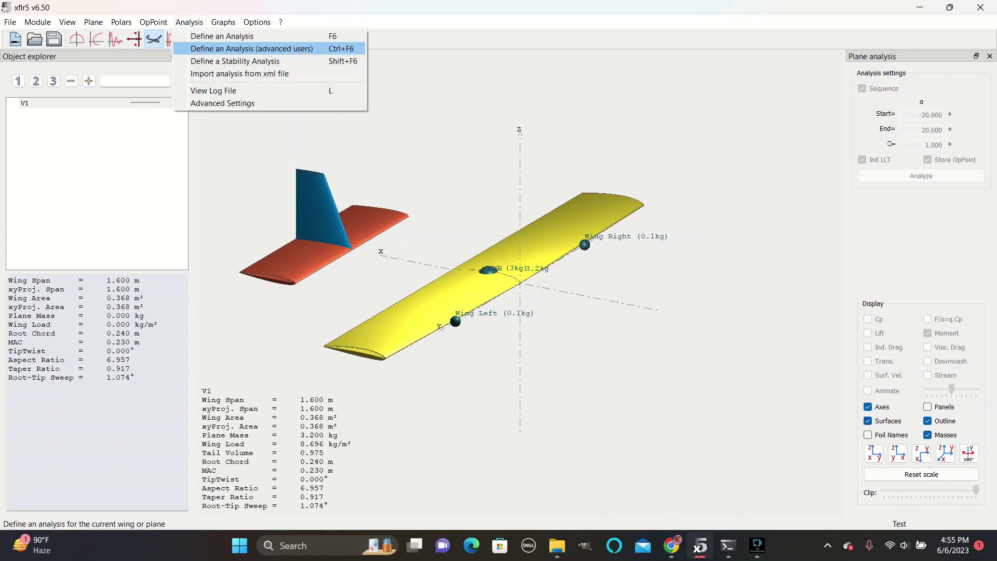
pyautogui.click(222, 36)
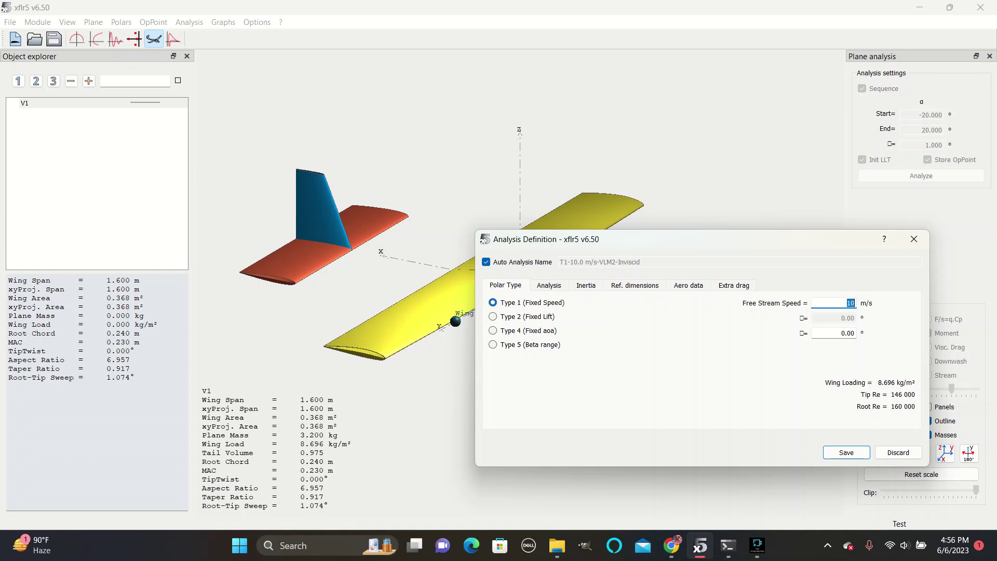
pyautogui.write('41')
pyautogui.click(549, 285)
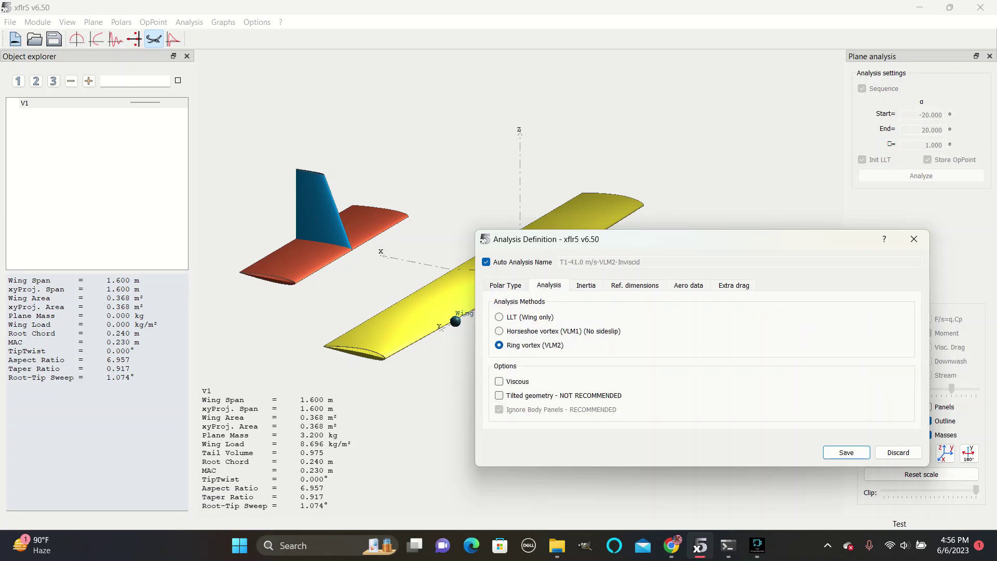
pyautogui.press('Up')
pyautogui.press('Return')
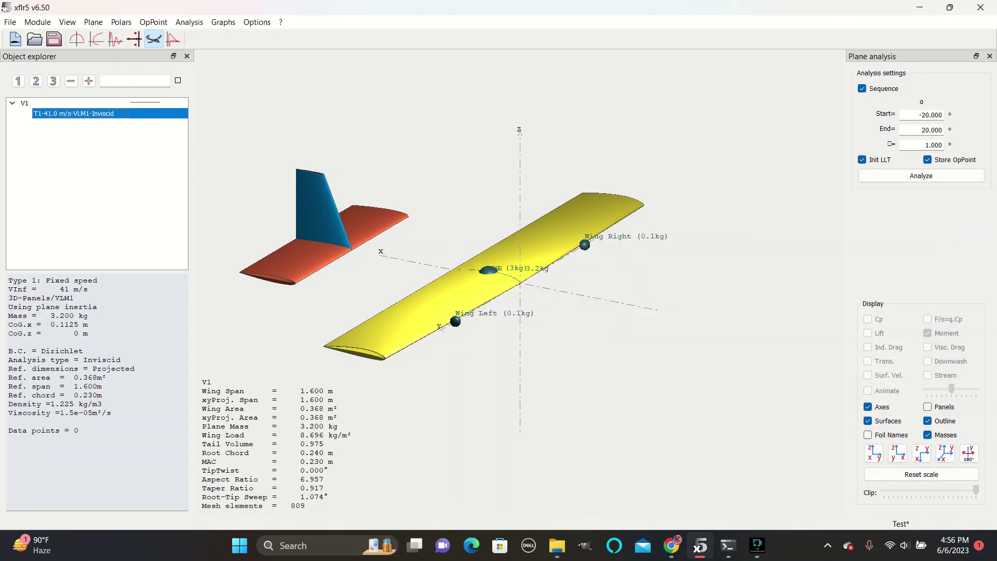
# Rename the new VLM1 polar as Cruise.
pyautogui.rightClick(101, 113)
pyautogui.click(120, 158)
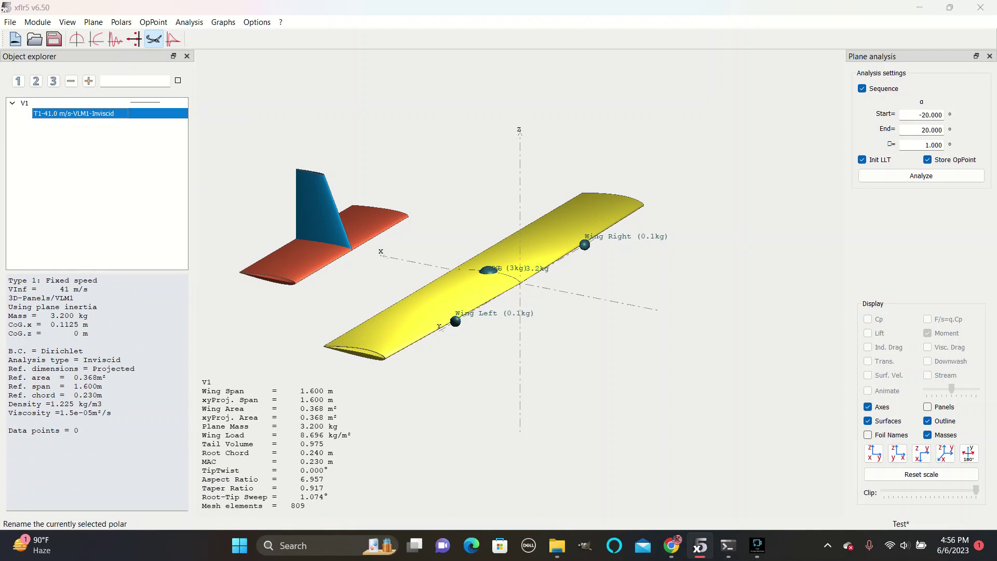
pyautogui.write('Crusie')
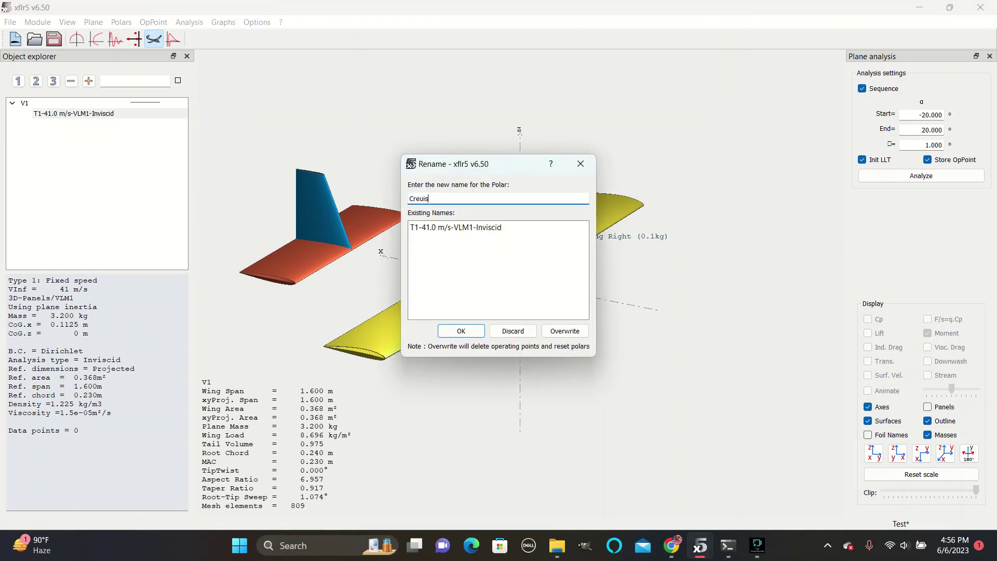
pyautogui.press('BackSpace')
pyautogui.press('BackSpace')
pyautogui.press('BackSpace')
pyautogui.press('BackSpace')
pyautogui.write('uise')
pyautogui.press('Return')
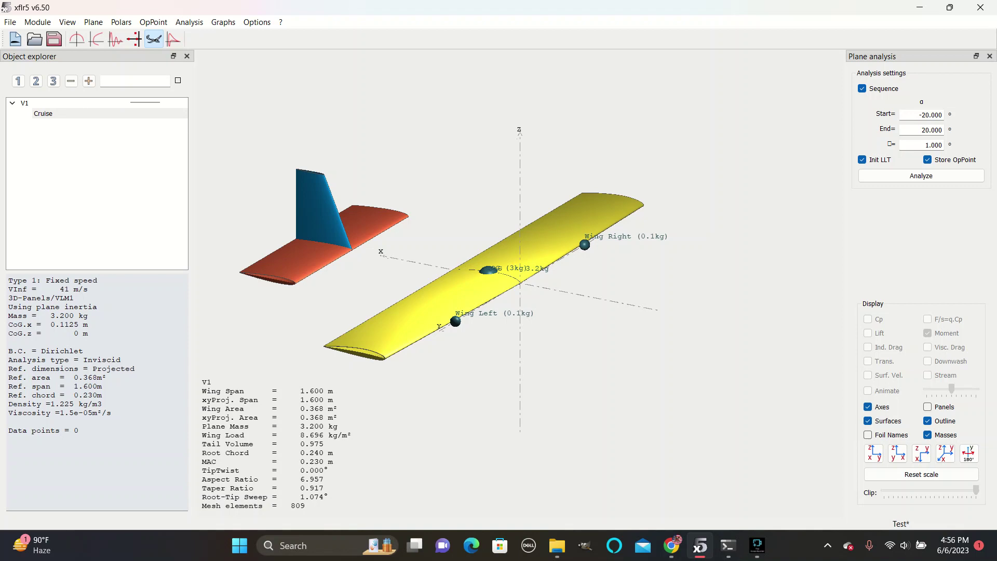
# Run the Cruise analysis from -20° to 20° in 1° increments and display the polar graphs.
pyautogui.click(921, 175)
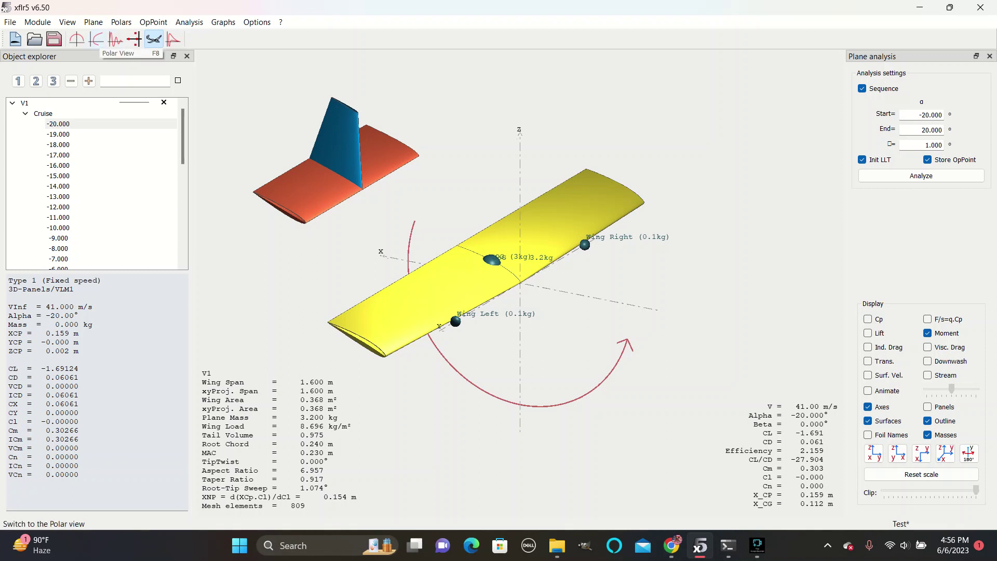
pyautogui.click(96, 39)
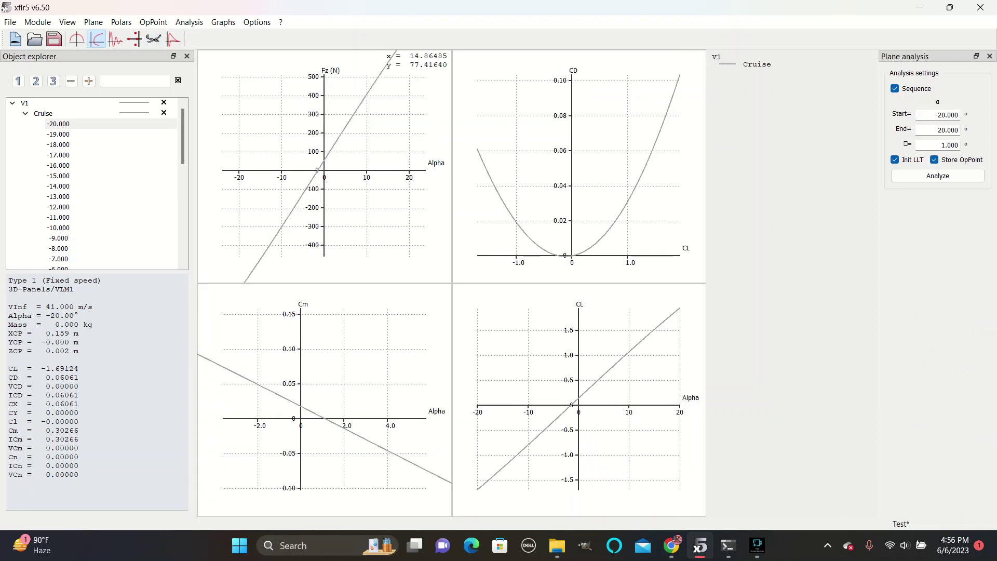
# Examine the Cm versus Alpha curve closely around its zero crossing.
pyautogui.moveTo(327, 416); pyautogui.dragTo(340, 389)
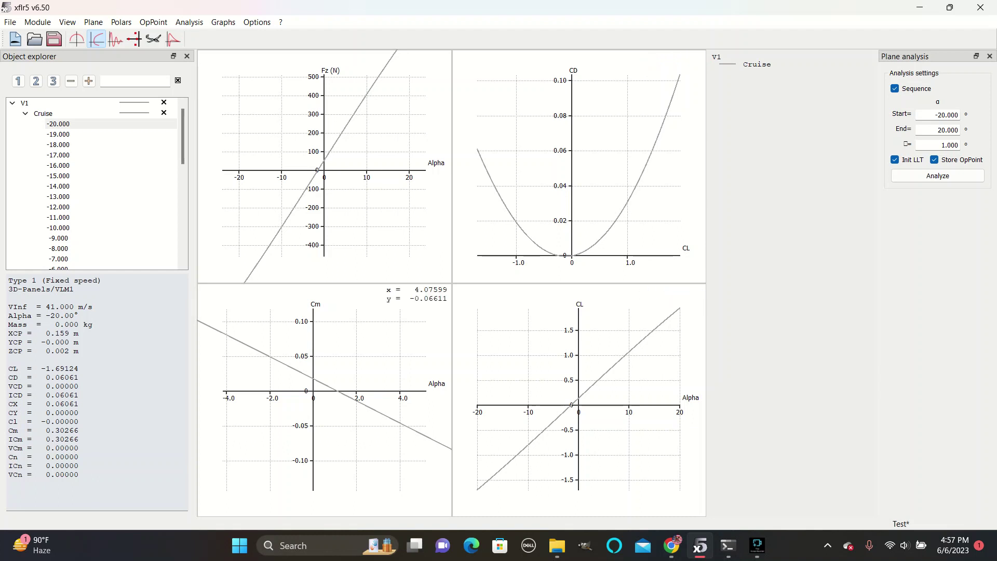
pyautogui.scroll(5, 308, 391)
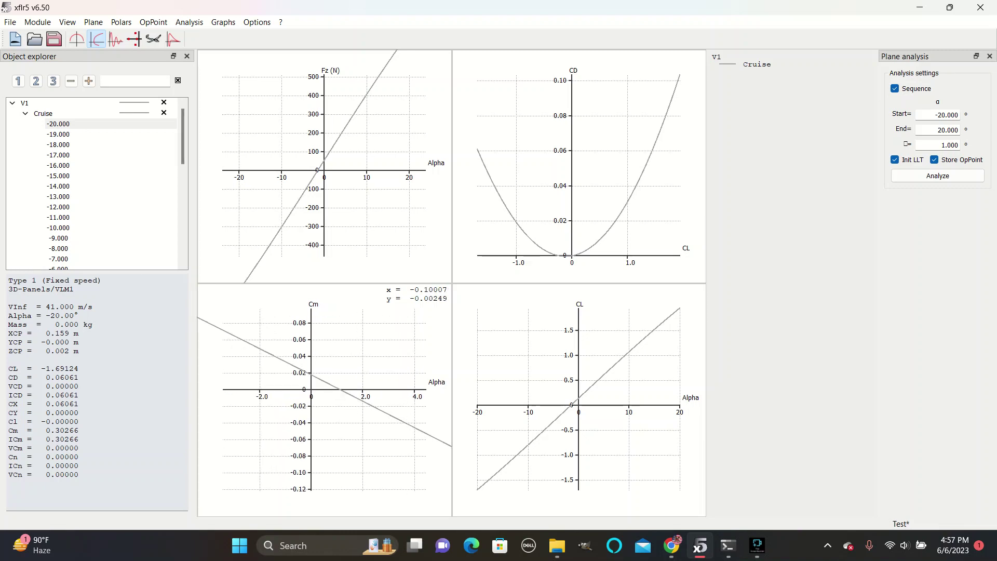
pyautogui.scroll(5, 302, 364)
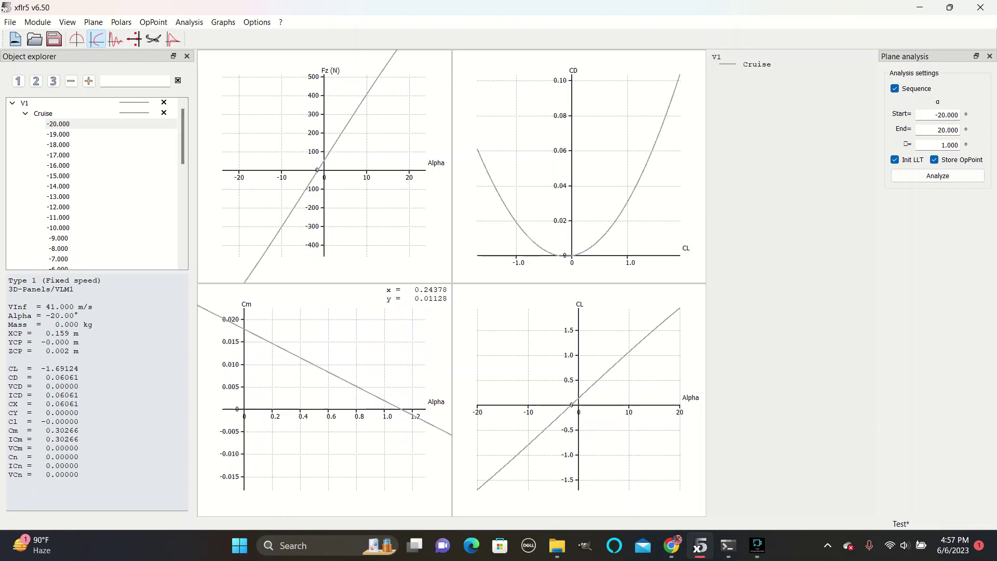
# Step through the Cruise operating points in the 3D view up to 10° and back to -9° to examine the pitching moment direction.
pyautogui.click(153, 39)
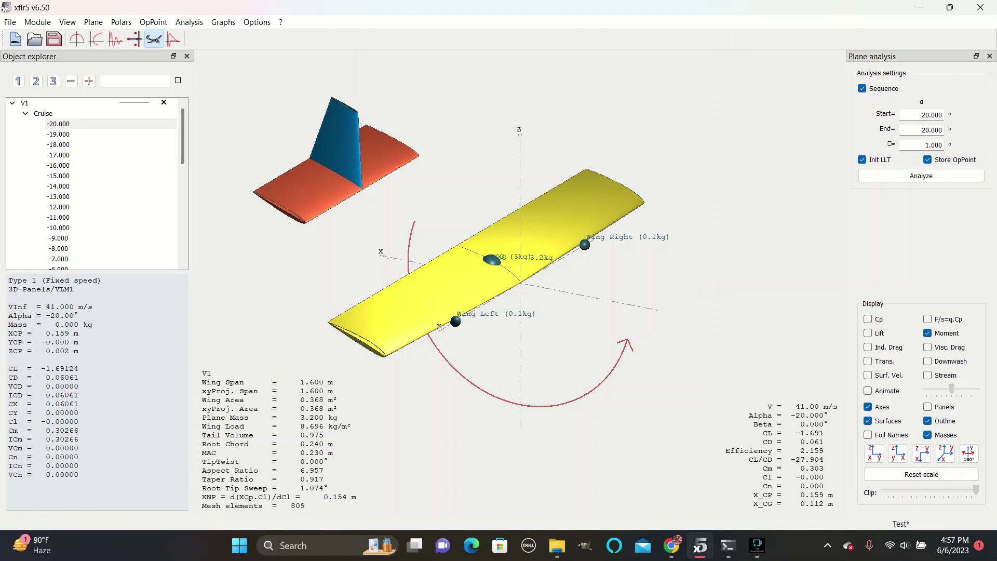
pyautogui.moveTo(519, 190); pyautogui.dragTo(581, 303)
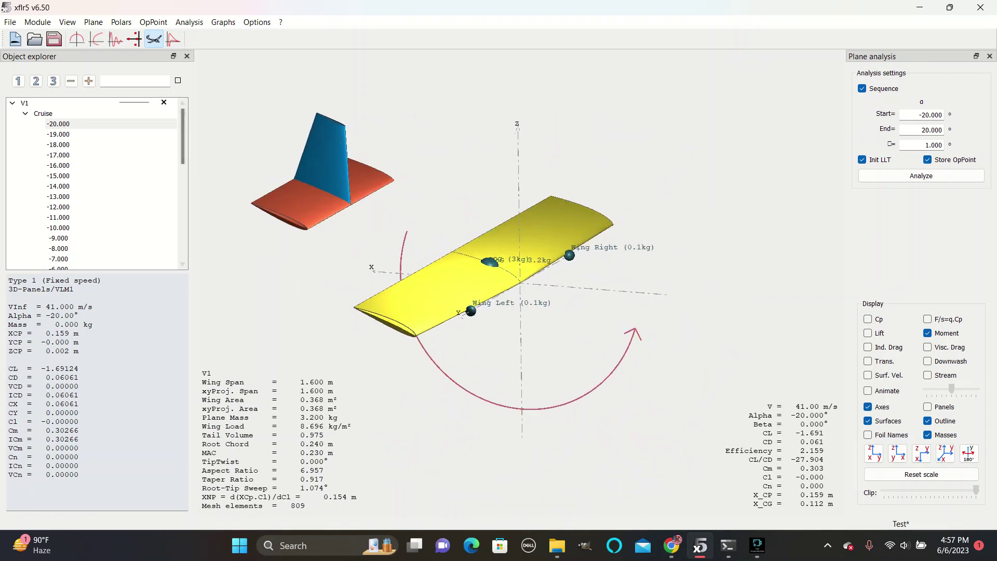
pyautogui.press('Down')
pyautogui.press('Down')
pyautogui.press('Down')
pyautogui.press('Down')
pyautogui.press('Down')
pyautogui.press('Down')
pyautogui.press('Down')
pyautogui.press('Down')
pyautogui.press('Down')
pyautogui.press('Down')
pyautogui.press('Down')
pyautogui.press('Down')
pyautogui.press('Down')
pyautogui.press('Down')
pyautogui.press('Down')
pyautogui.press('Down')
pyautogui.press('Down')
pyautogui.press('Down')
pyautogui.press('Down')
pyautogui.press('Down')
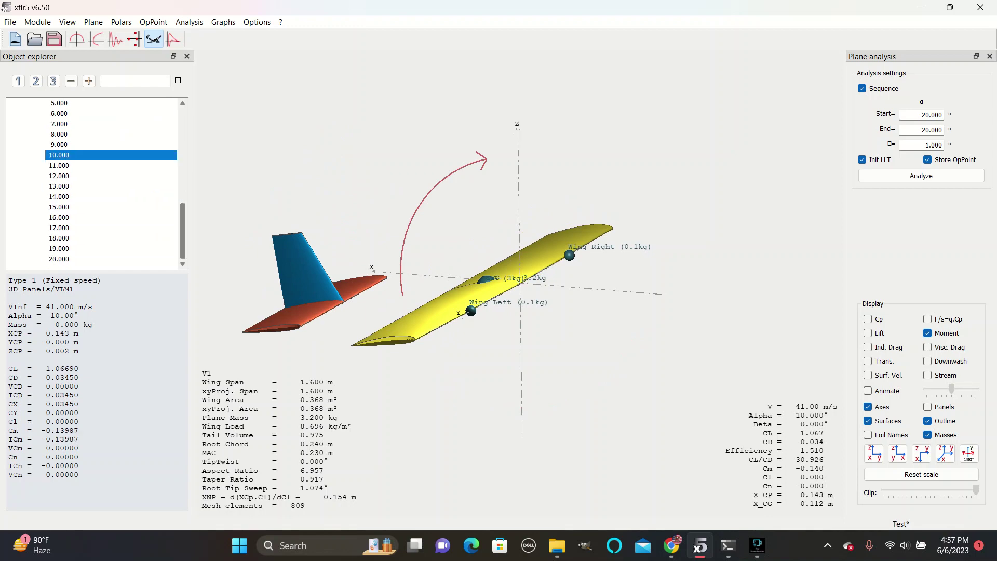
pyautogui.press('Up')
pyautogui.press('Up')
pyautogui.press('Up')
pyautogui.press('Up')
pyautogui.press('Up')
pyautogui.press('Up')
pyautogui.press('Up')
pyautogui.press('Up')
pyautogui.press('Up')
pyautogui.press('Up')
pyautogui.press('Up')
pyautogui.press('Up')
pyautogui.press('Up')
pyautogui.press('Up')
pyautogui.press('Up')
pyautogui.press('Up')
pyautogui.press('Up')
pyautogui.press('Up')
pyautogui.press('Up')
pyautogui.press('Up')
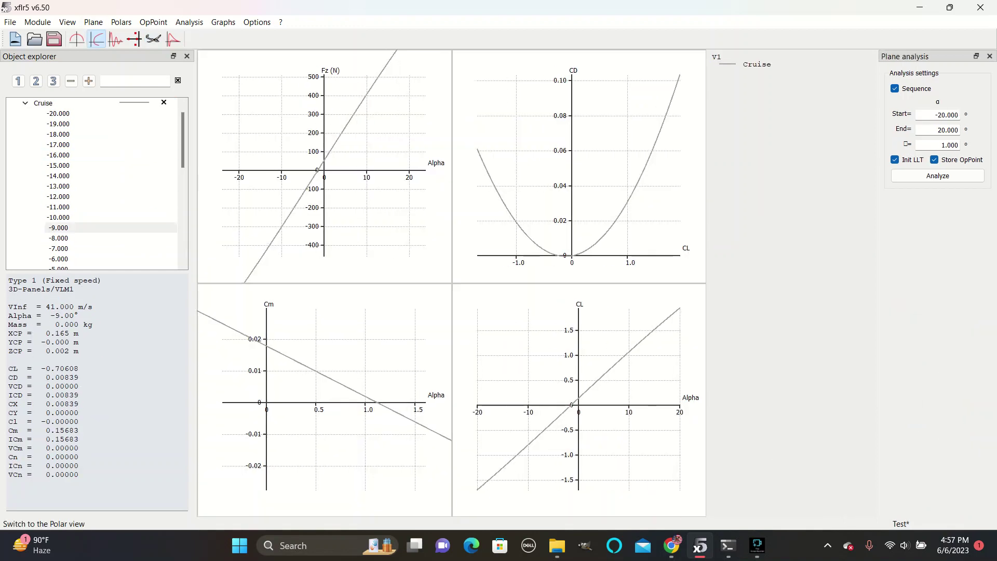
# Return to the polar graphs and check where the Cm versus Alpha curve crosses both axes.
pyautogui.click(97, 39)
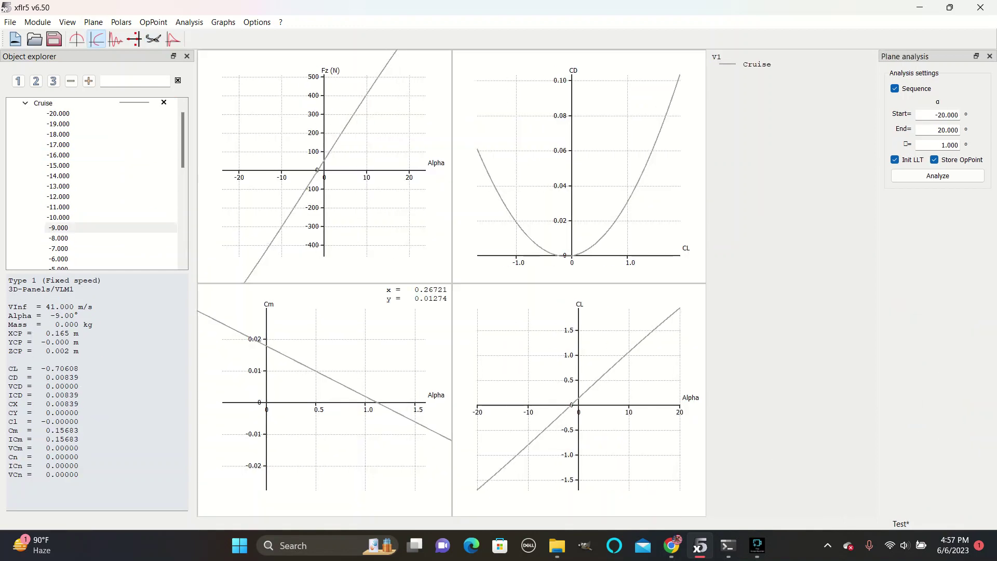
pyautogui.moveTo(293, 361); pyautogui.dragTo(318, 384)
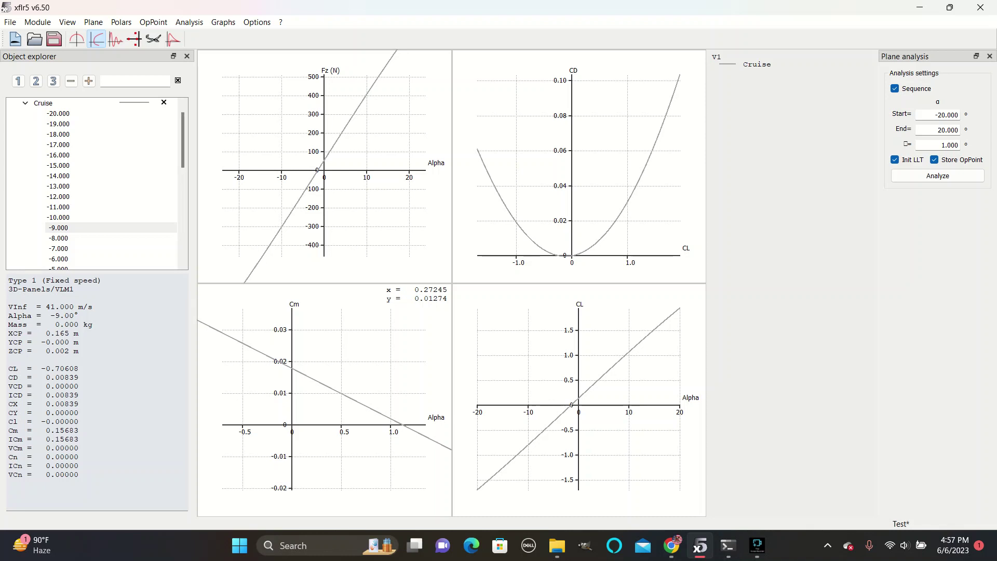
# Examine the Cm versus Alpha curve up close at zero Alpha, following it along to where Cm reaches zero.
pyautogui.scroll(8, 317, 379)
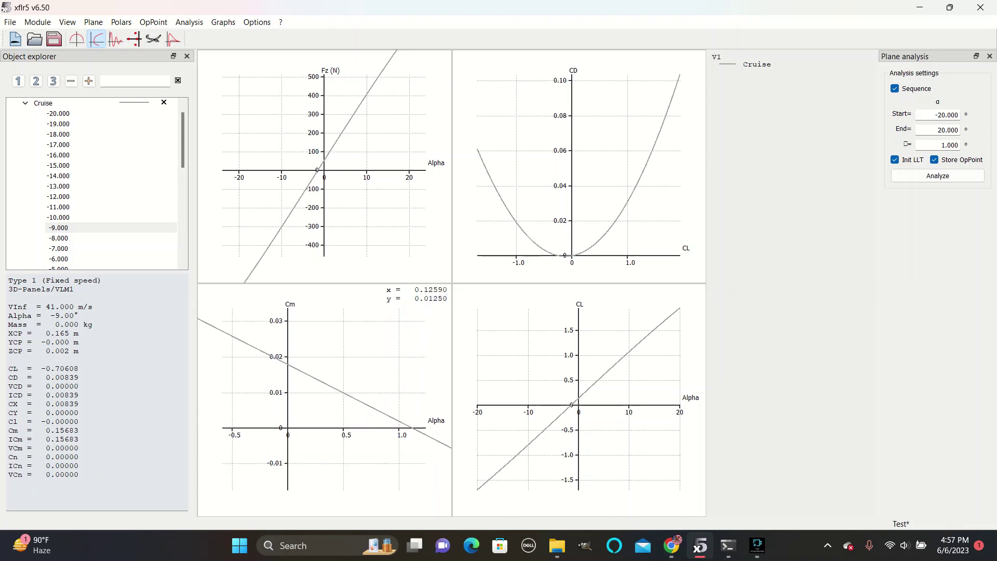
pyautogui.scroll(5, 315, 371)
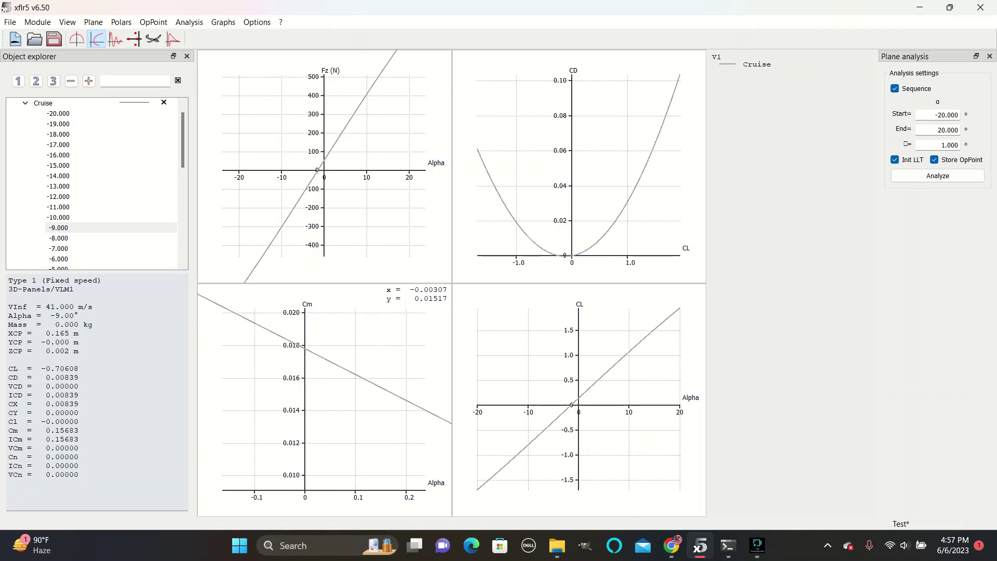
pyautogui.moveTo(425, 467); pyautogui.dragTo(218, 333)
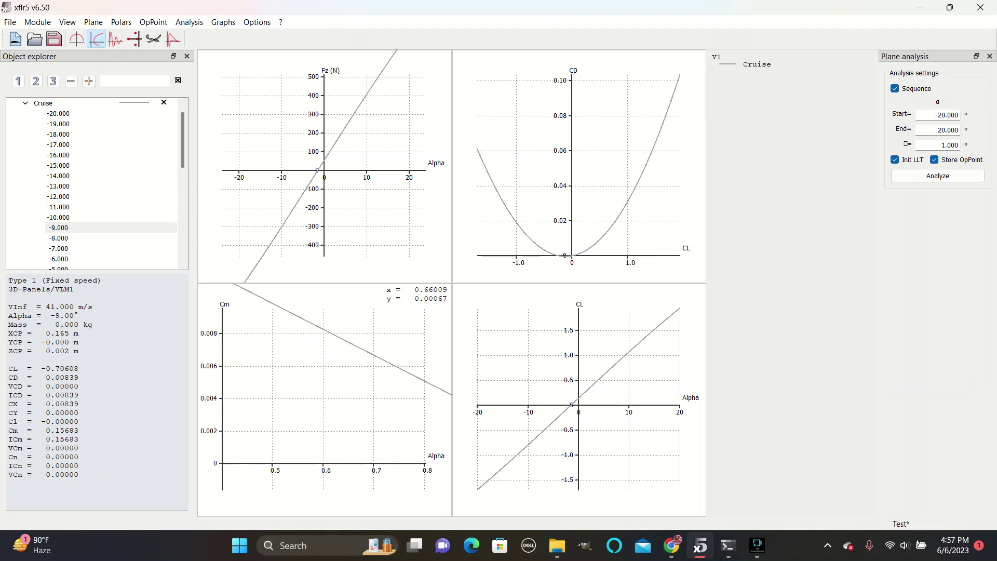
pyautogui.moveTo(436, 441); pyautogui.dragTo(339, 397)
pyautogui.scroll(7, 345, 379)
pyautogui.scroll(5, 348, 378)
pyautogui.scroll(1, 336, 381)
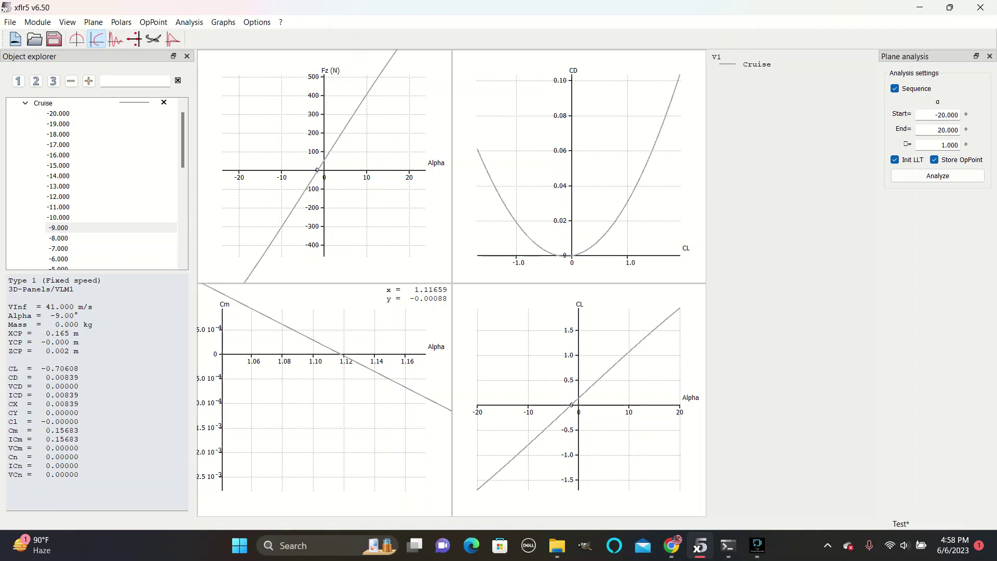
pyautogui.scroll(-3, 341, 397)
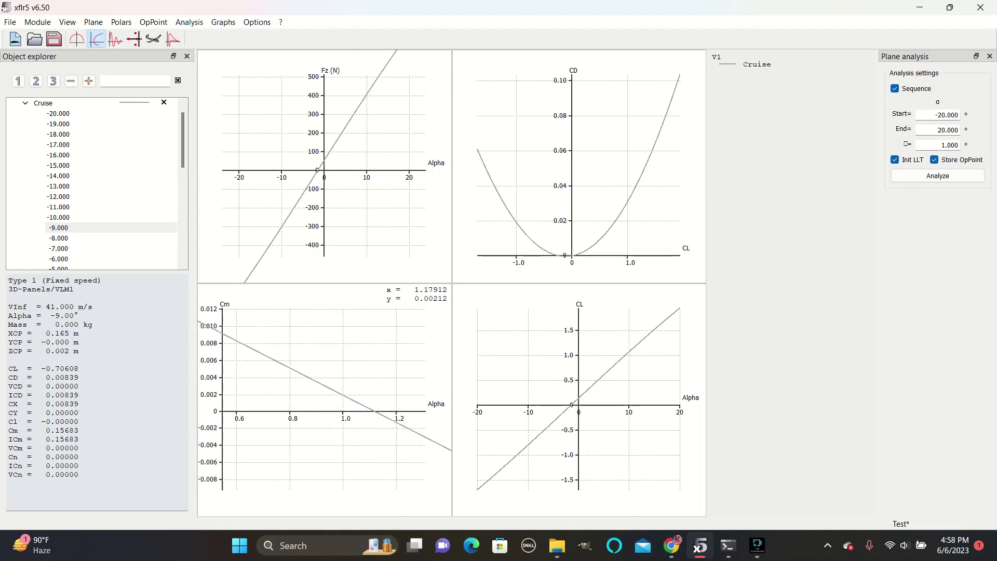
pyautogui.scroll(-2, 393, 393)
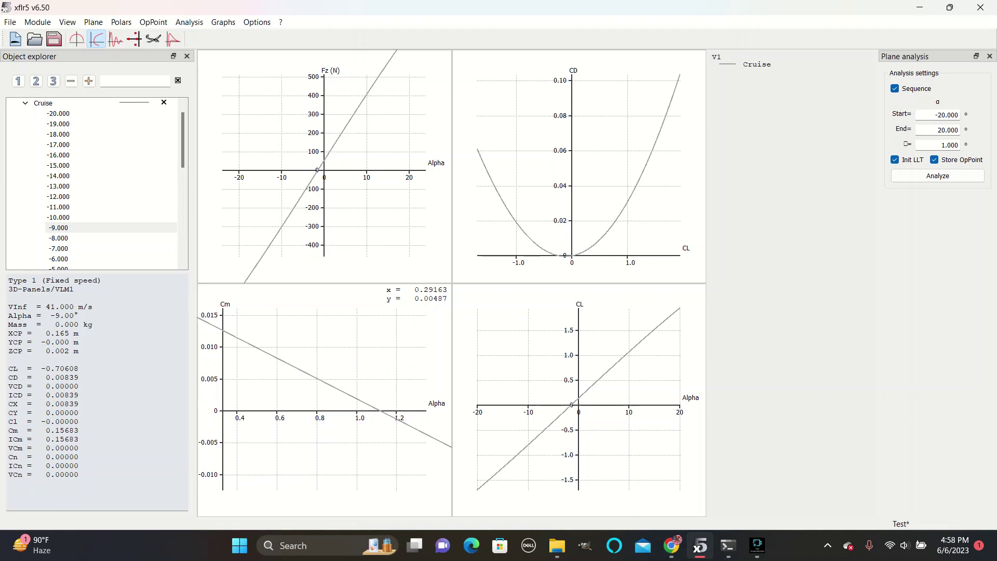
# Save the Test project.
pyautogui.click(54, 39)
pyautogui.scroll(-2, 329, 398)
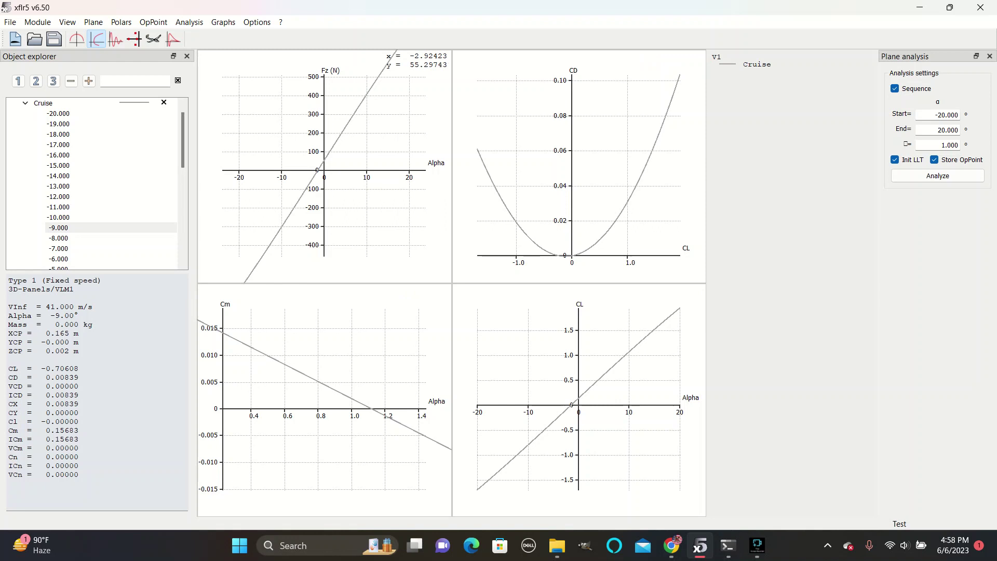
# Review the variables available for the axes of the Fz versus Alpha graph in its settings, discarding any changes.
pyautogui.click(223, 21)
pyautogui.click(246, 127)
pyautogui.rightClick(339, 148)
pyautogui.moveTo(382, 221)
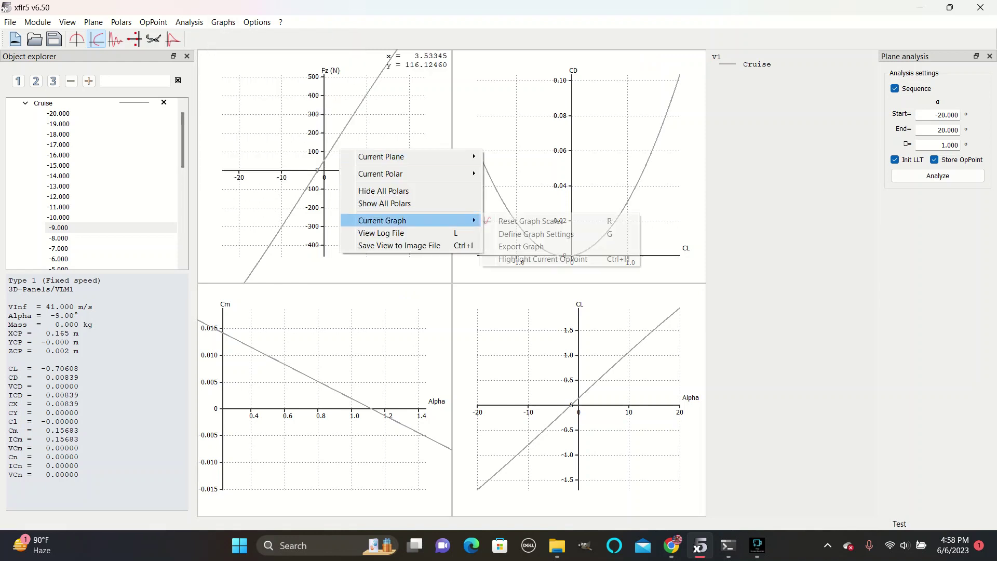
pyautogui.click(535, 234)
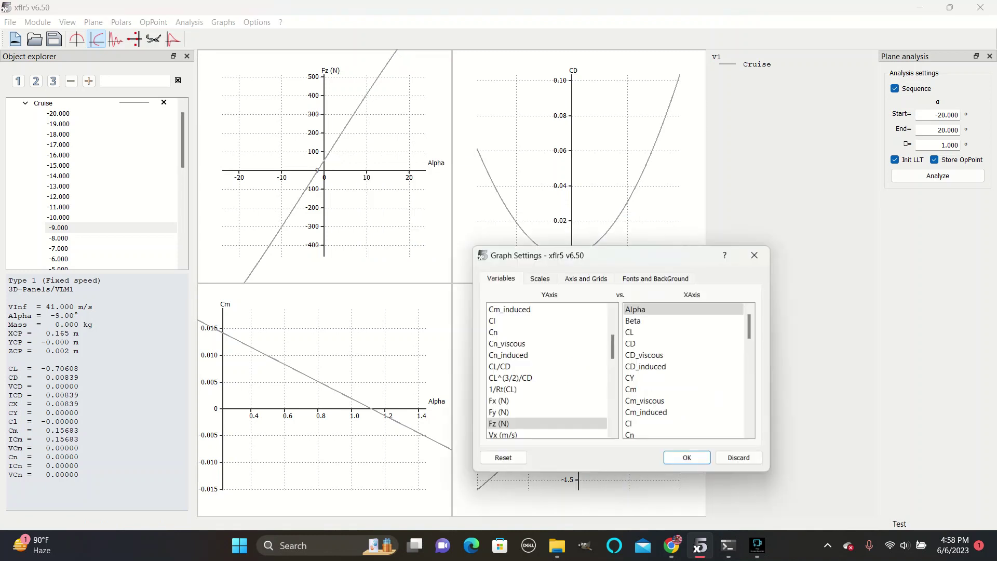
pyautogui.scroll(-5, 545, 332)
pyautogui.scroll(4, 545, 332)
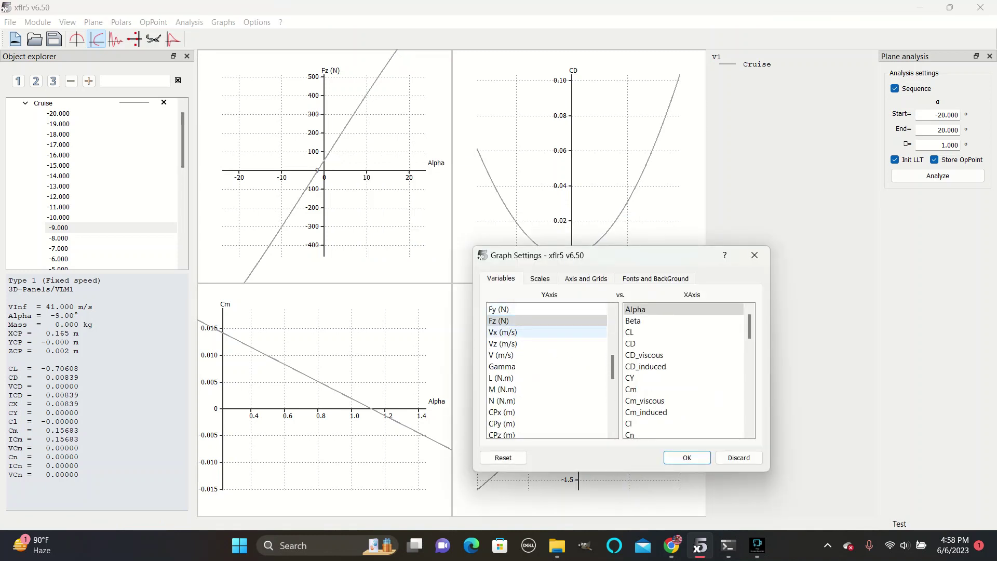
pyautogui.scroll(2, 545, 332)
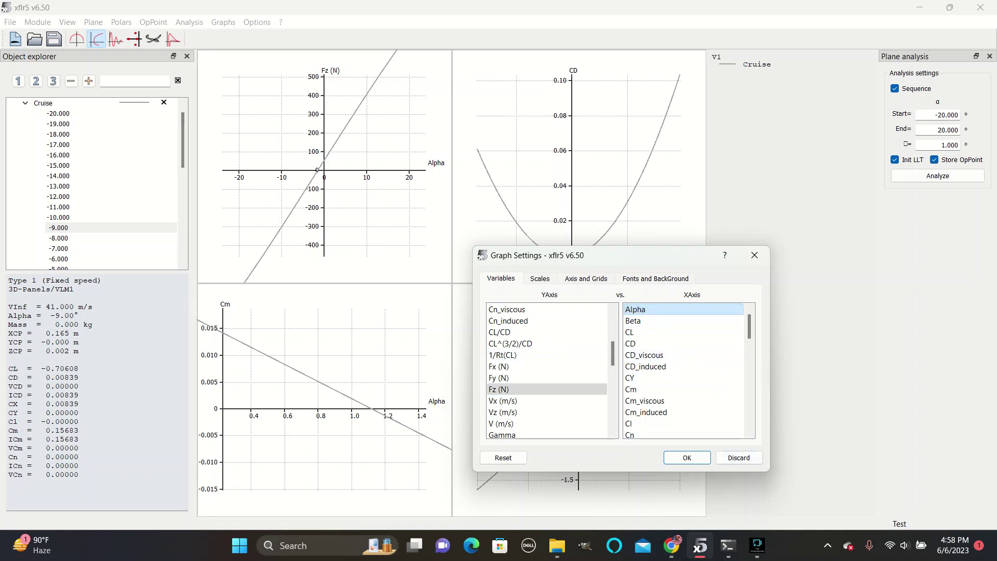
pyautogui.click(738, 458)
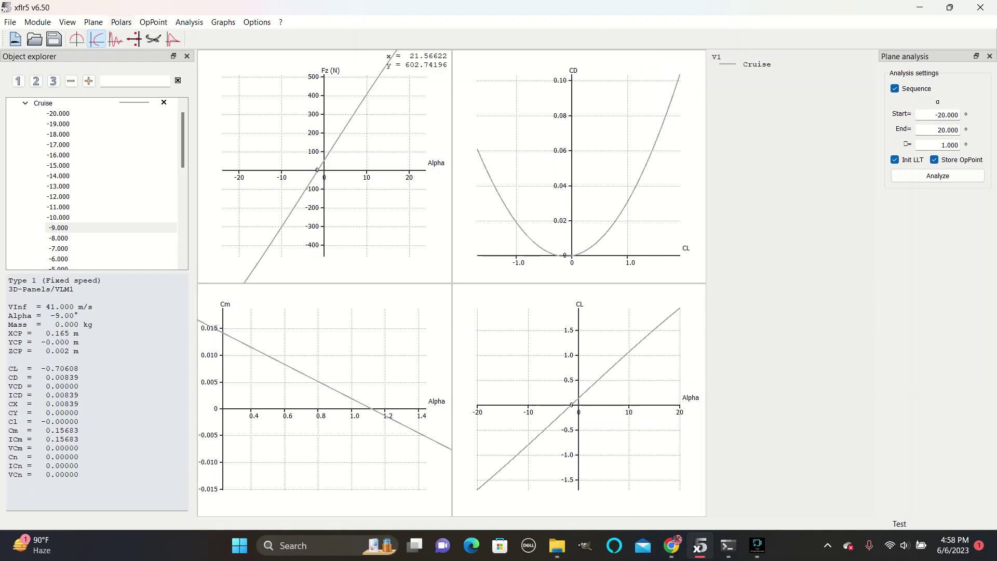
# Return to the 3D view of the V1 plane at the -9° Cruise operating point.
pyautogui.click(153, 38)
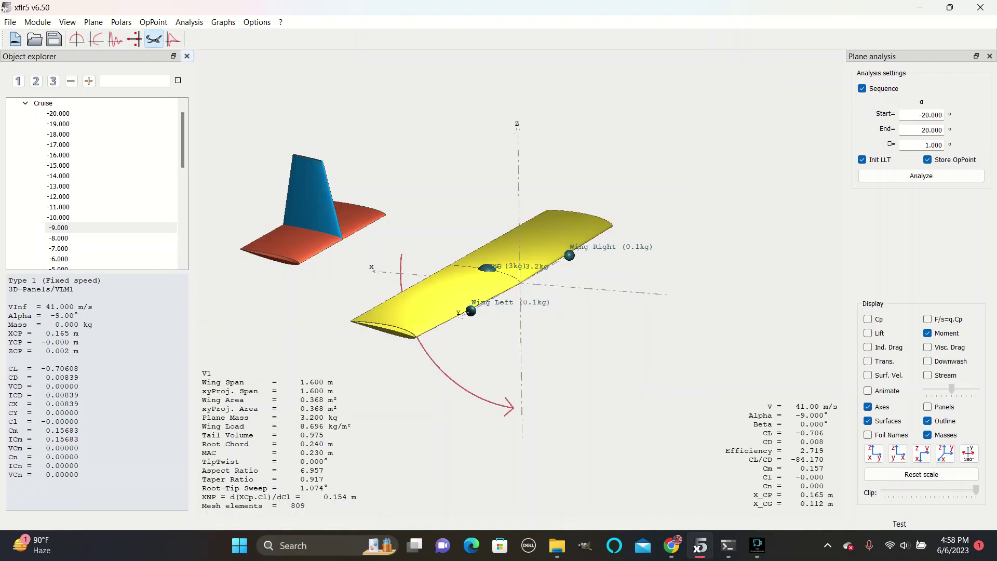